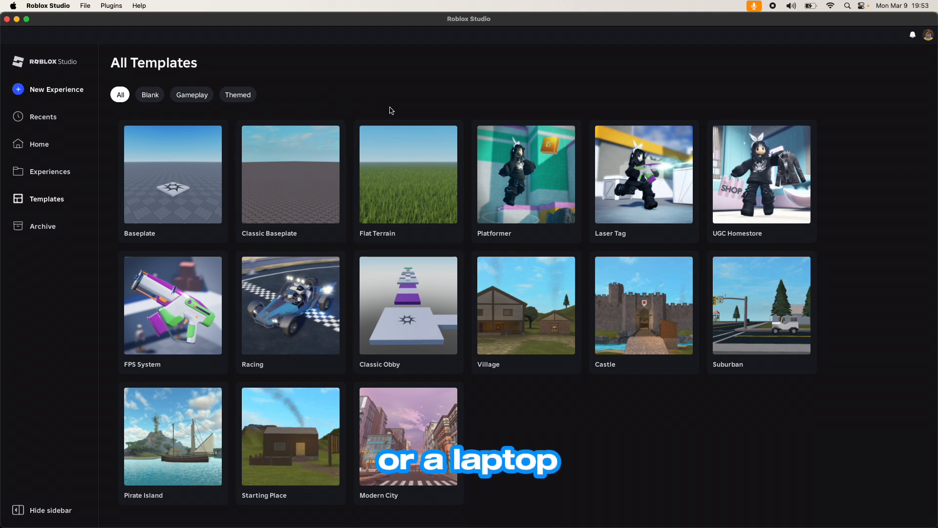
Create a new place from the Baseplate template and have the Explorer and Properties windows displayed
click(208, 182)
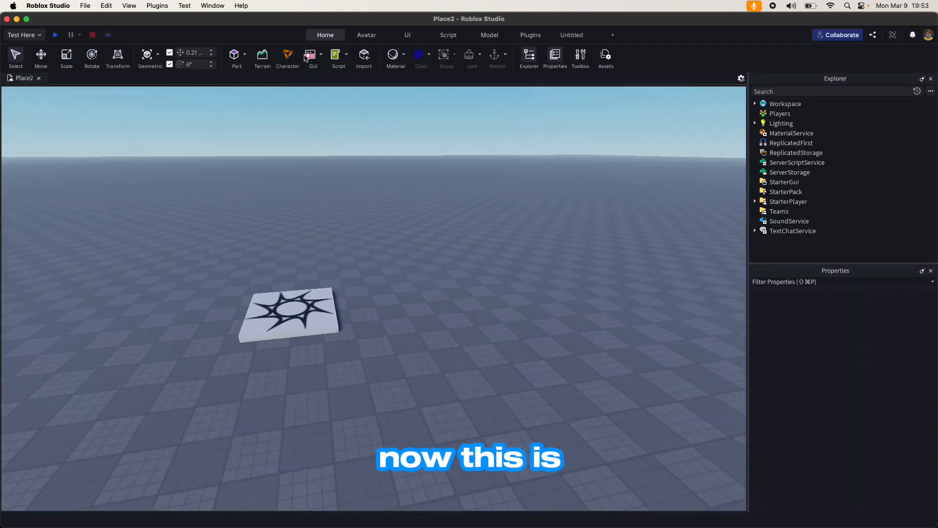
click(931, 79)
click(931, 79)
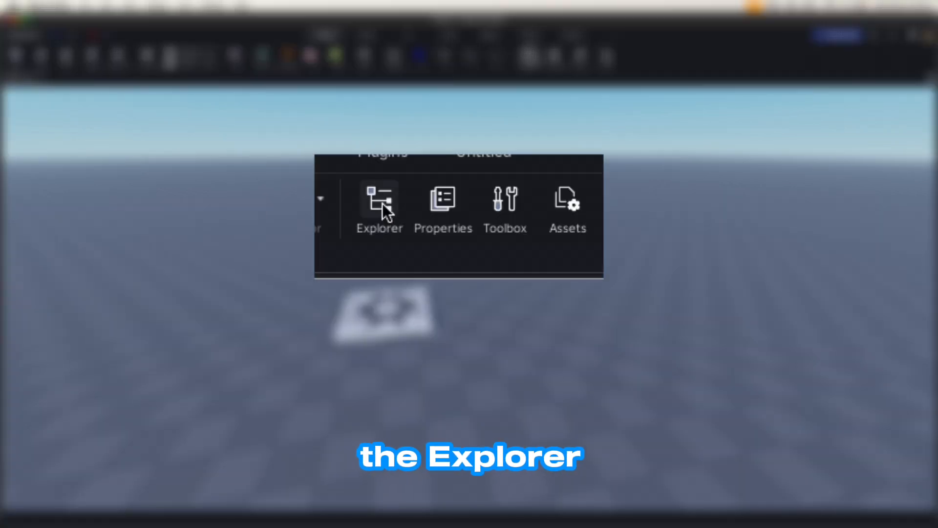
click(530, 56)
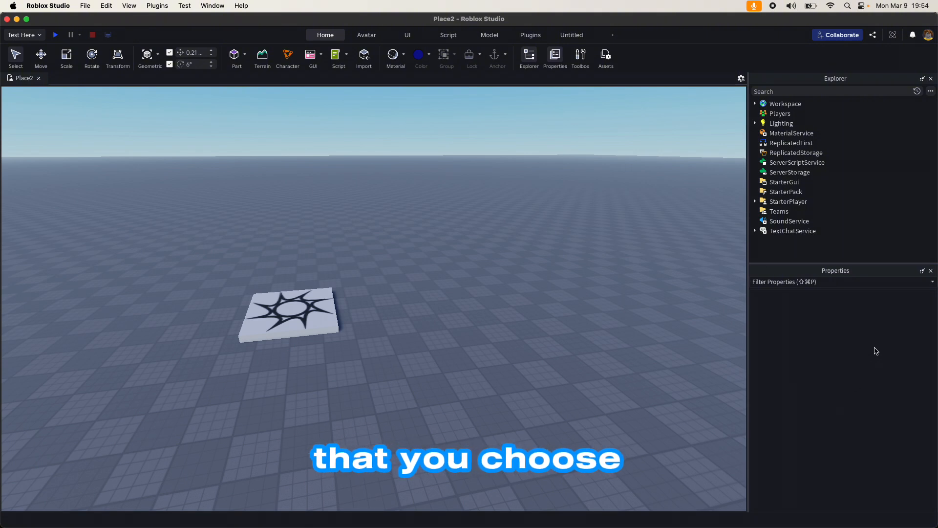
Examine the spawn location's appearance properties, including Transparency, and deselect it again
click(337, 318)
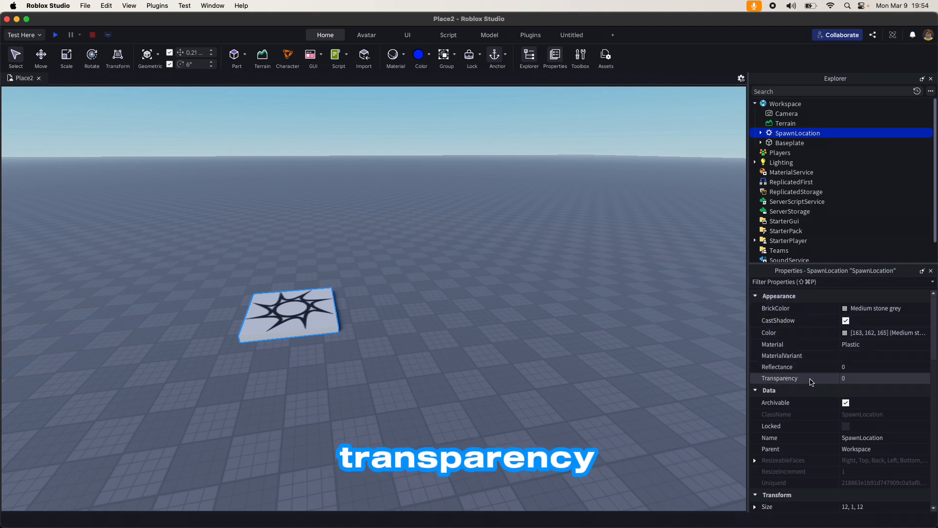
click(360, 355)
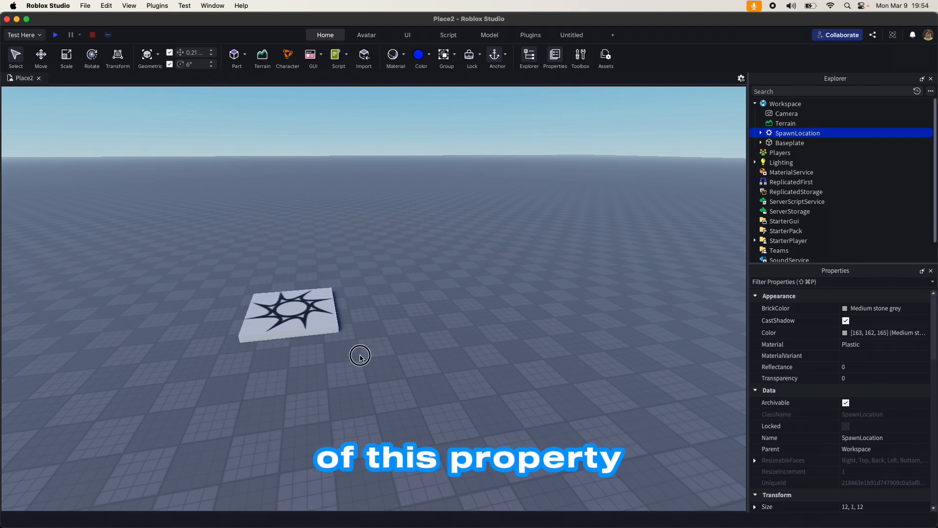
right_drag(360, 355, 360, 356)
key(w)
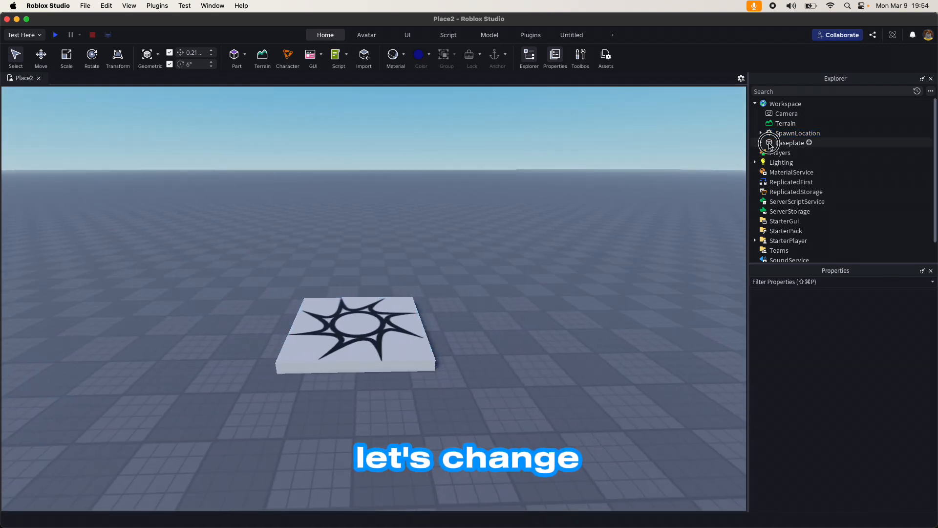
Set the Baseplate's color to Earth green
click(770, 143)
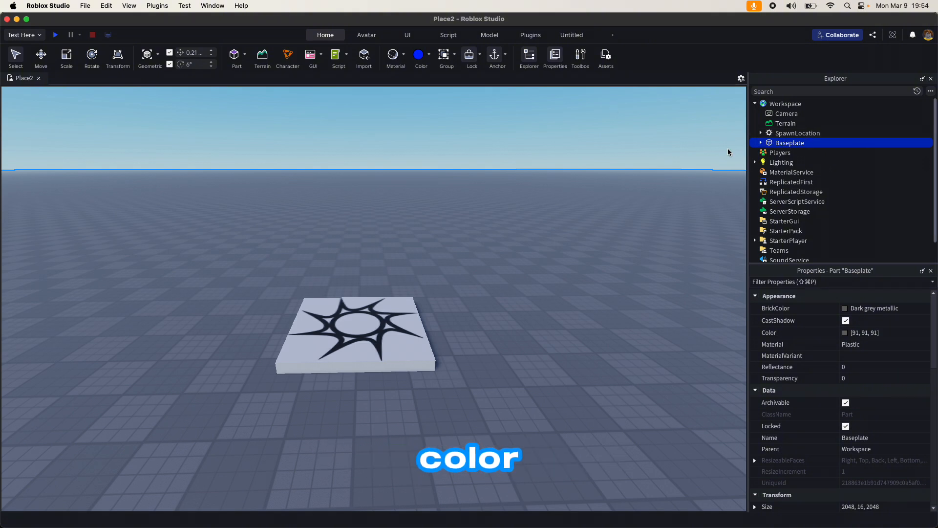
right_drag(604, 268, 604, 268)
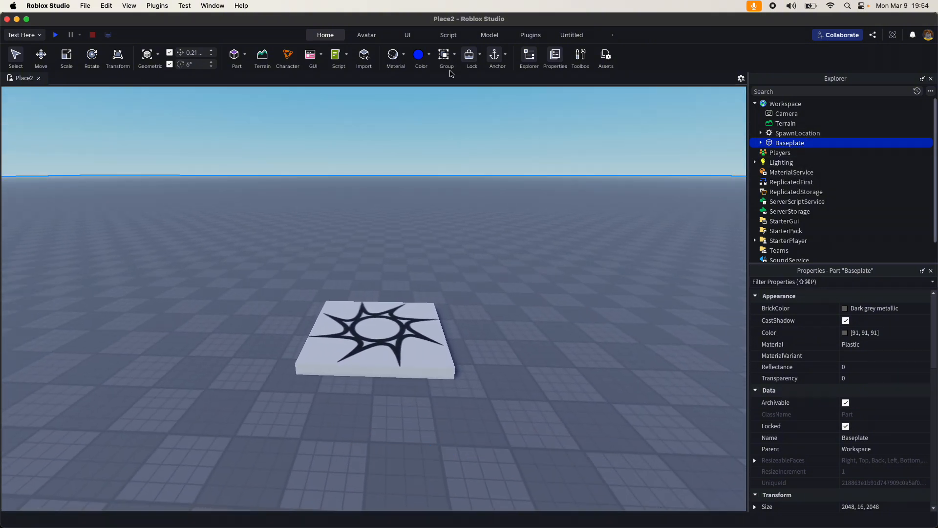
click(430, 56)
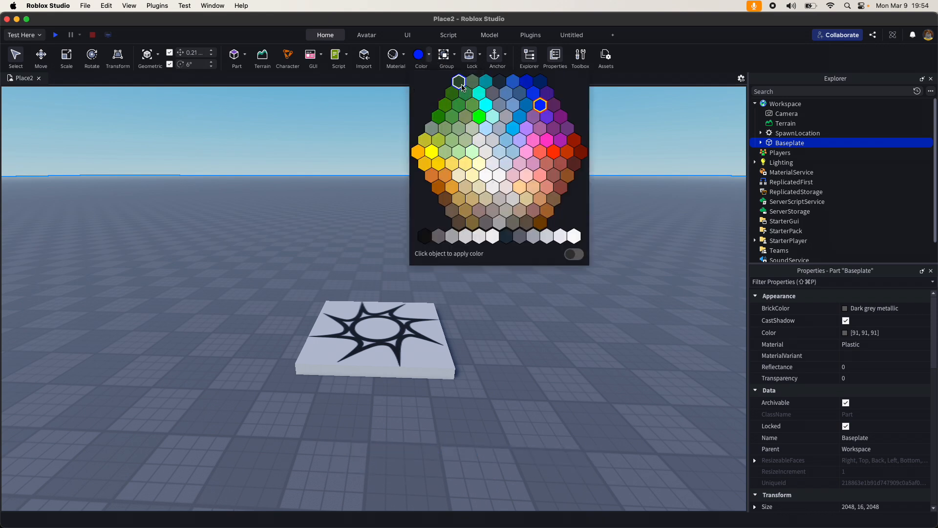
click(461, 85)
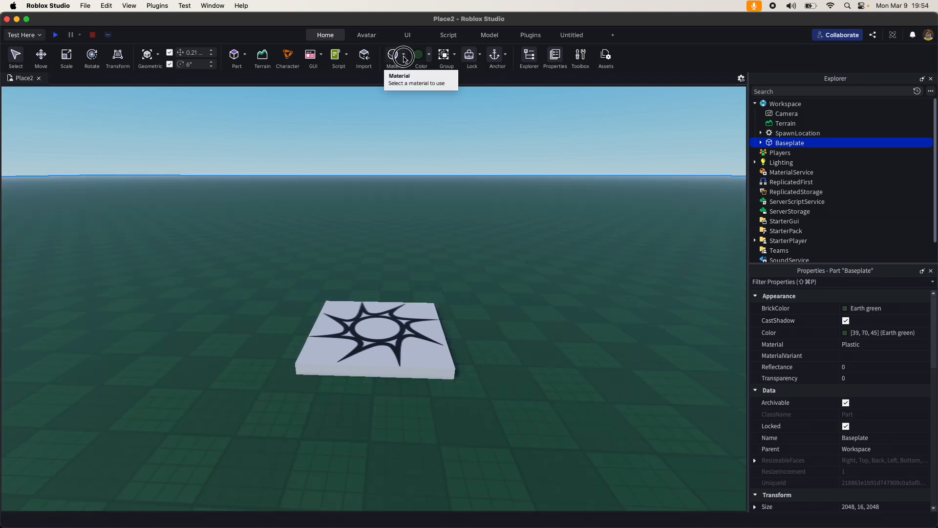
Find the grass materials, apply Grass to the Baseplate and deselect it
click(404, 59)
click(400, 57)
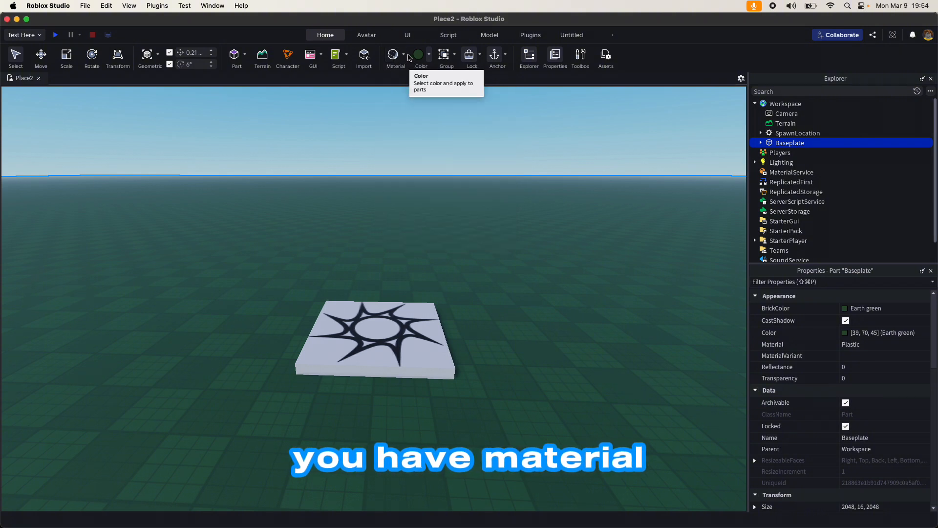
click(403, 56)
click(403, 57)
click(407, 57)
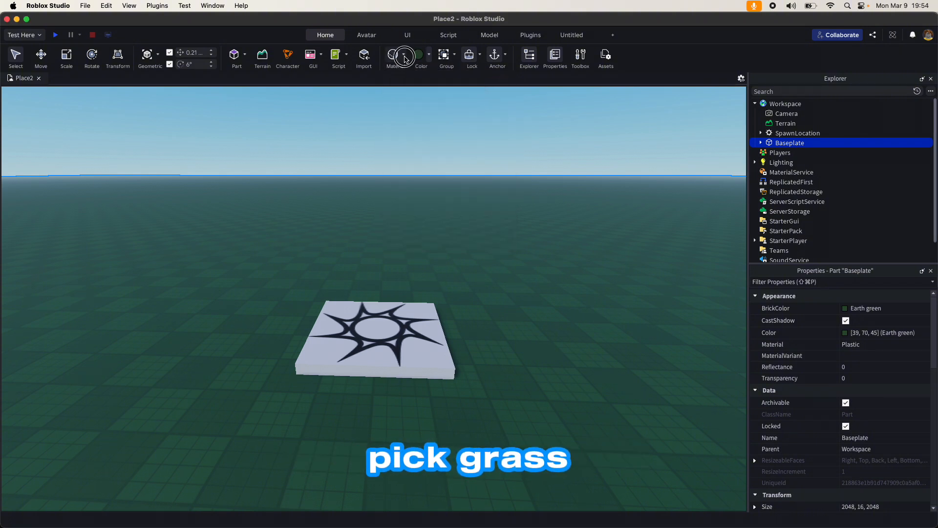
click(404, 59)
text(gras)
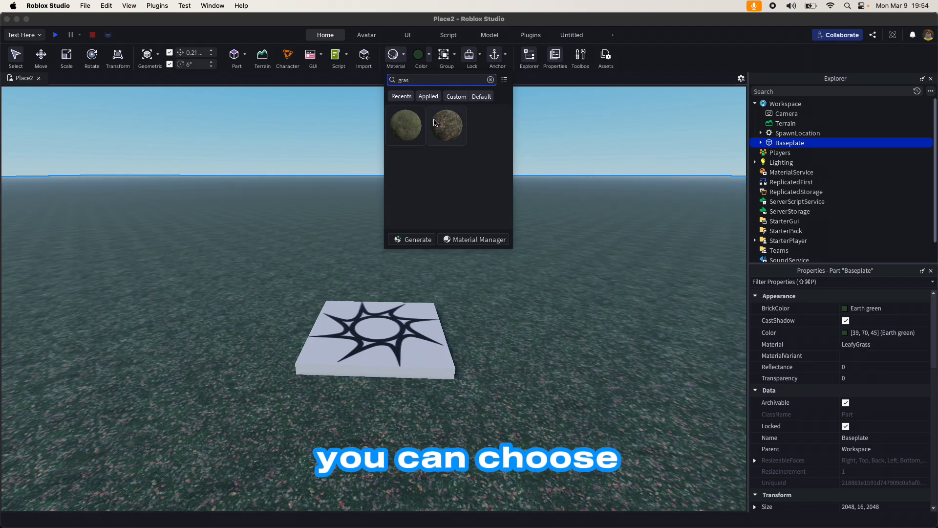
click(410, 125)
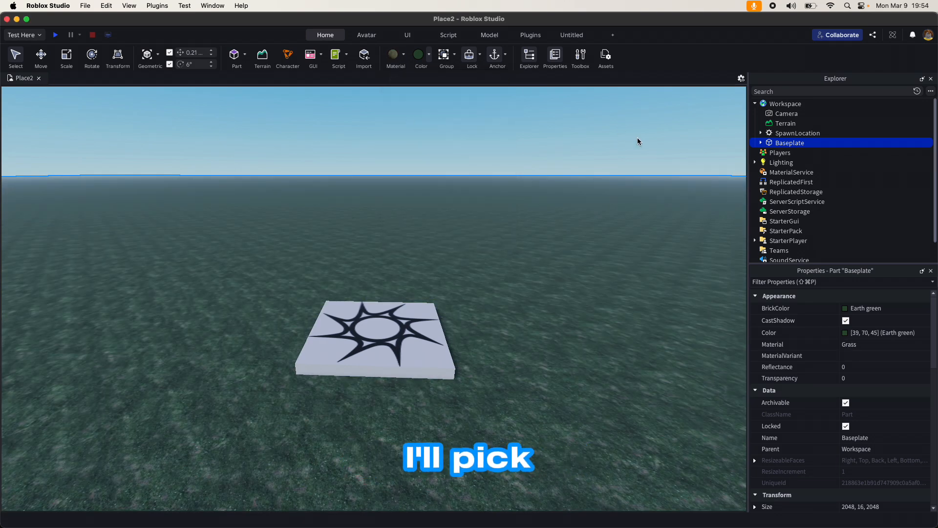
click(612, 149)
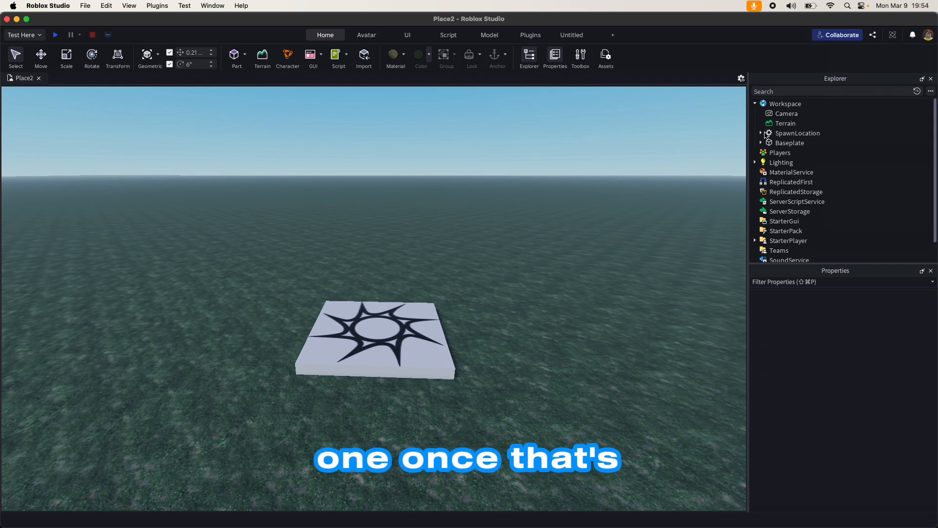
Delete the Texture object nested inside the Baseplate
click(776, 143)
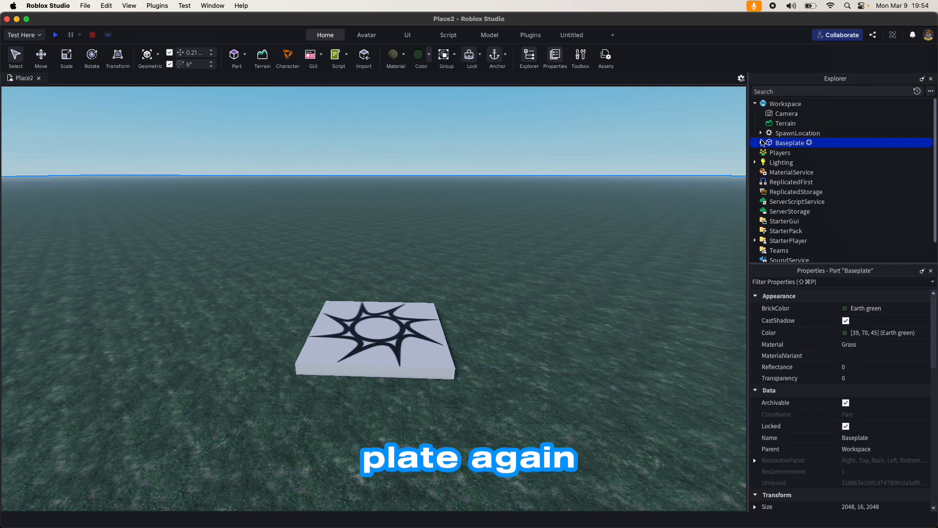
click(762, 143)
click(788, 153)
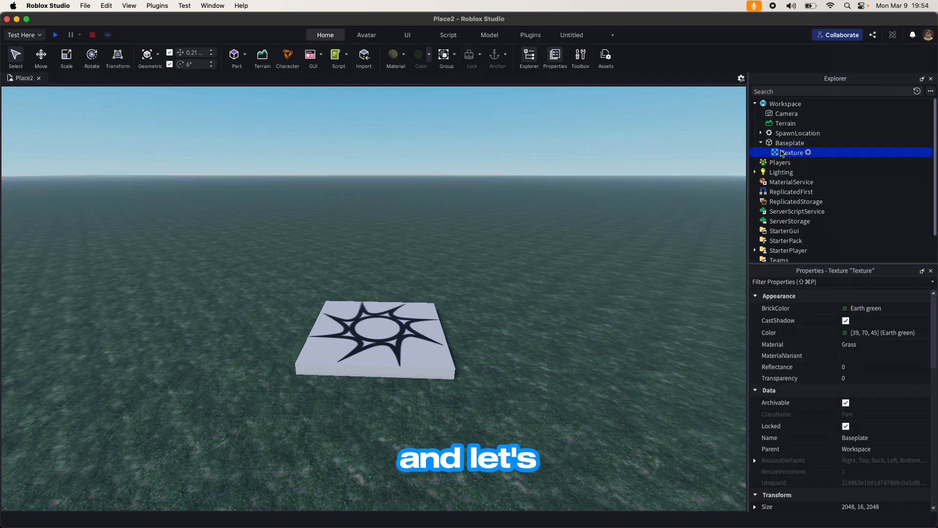
key(Delete)
right_drag(524, 254, 524, 254)
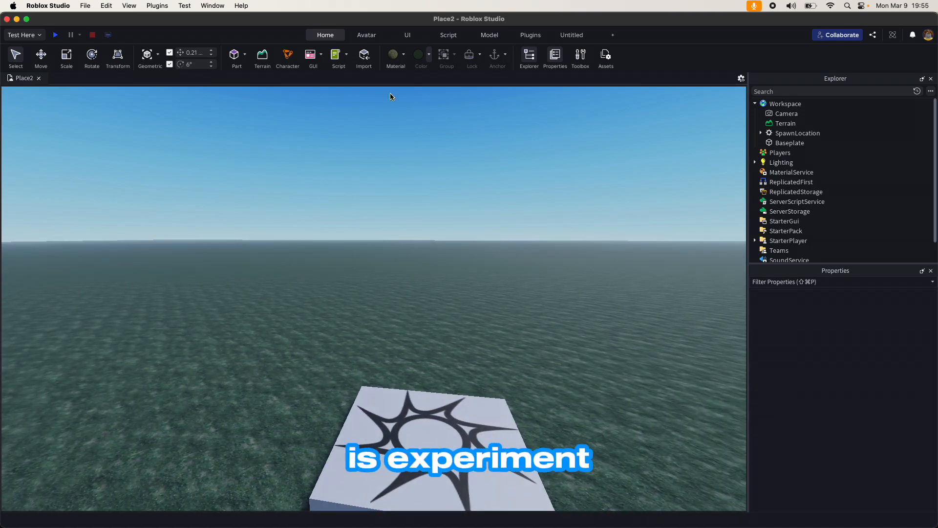
Insert a cylinder part and place it on the grass beyond the spawn location
right_drag(415, 237, 415, 237)
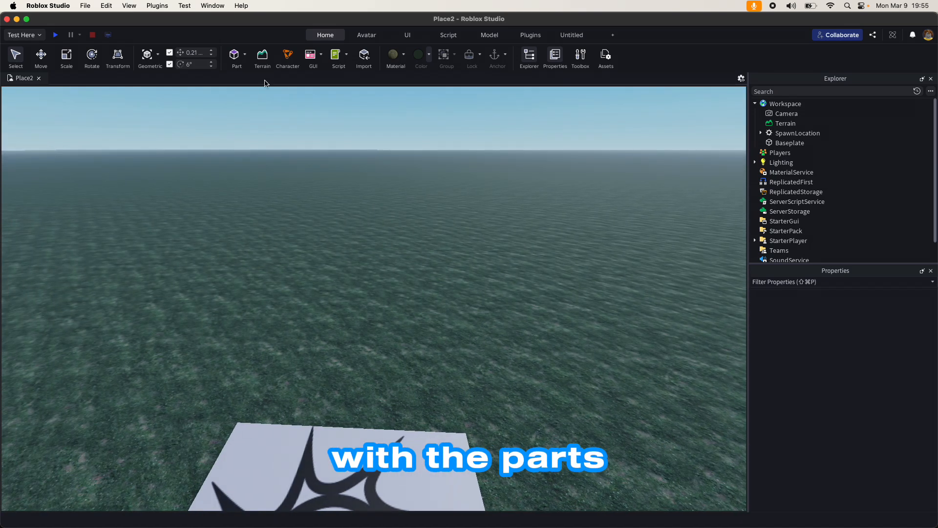
click(245, 55)
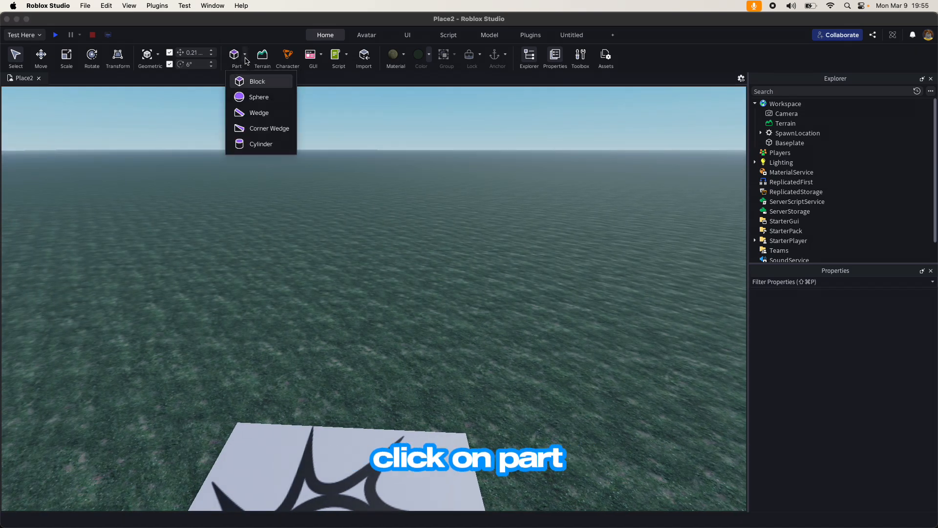
click(261, 144)
drag(372, 286, 224, 298)
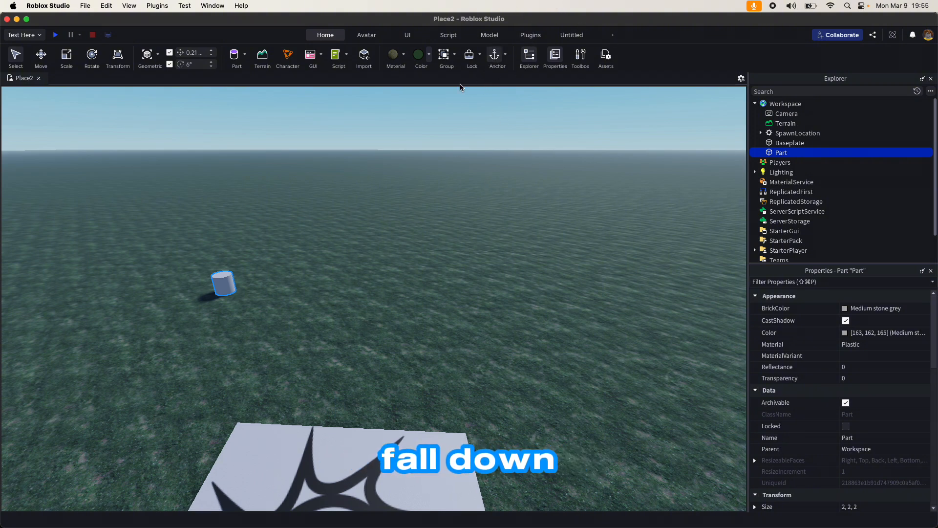
Rotate the cylinder onto its side so that it lies horizontally
click(66, 56)
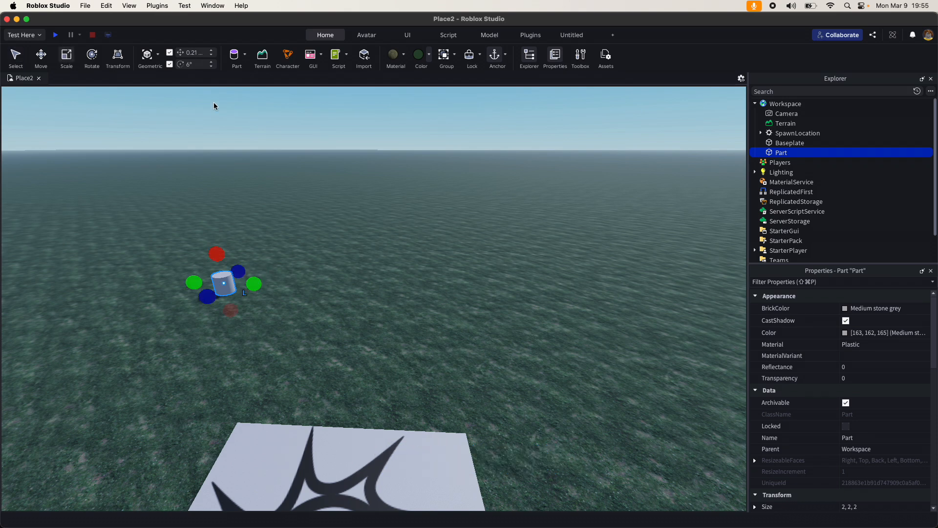
click(92, 57)
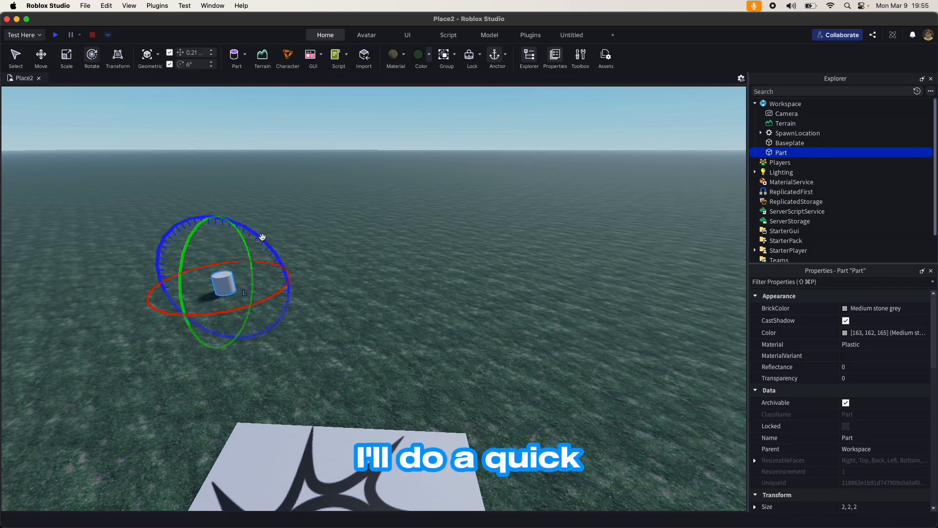
drag(263, 235, 279, 324)
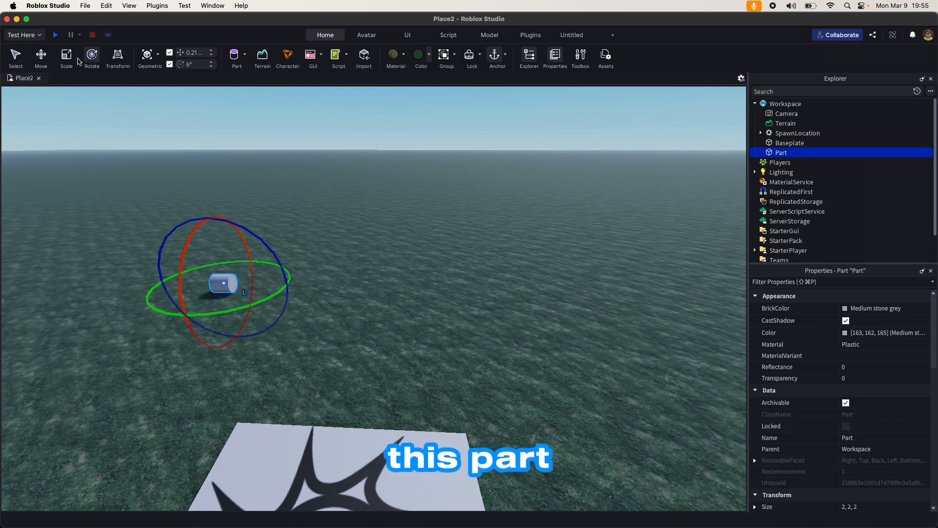
Scale the horizontal cylinder into a thick log of about 25.1 × 3.26 × 5.99 studs
click(66, 57)
drag(252, 281, 395, 278)
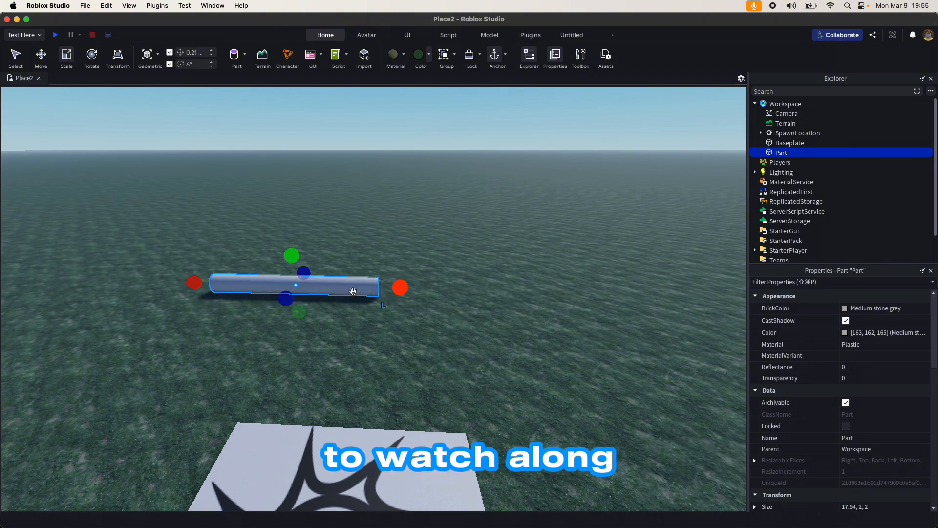
drag(288, 300, 273, 317)
drag(283, 264, 284, 235)
drag(402, 287, 320, 317)
drag(217, 242, 217, 250)
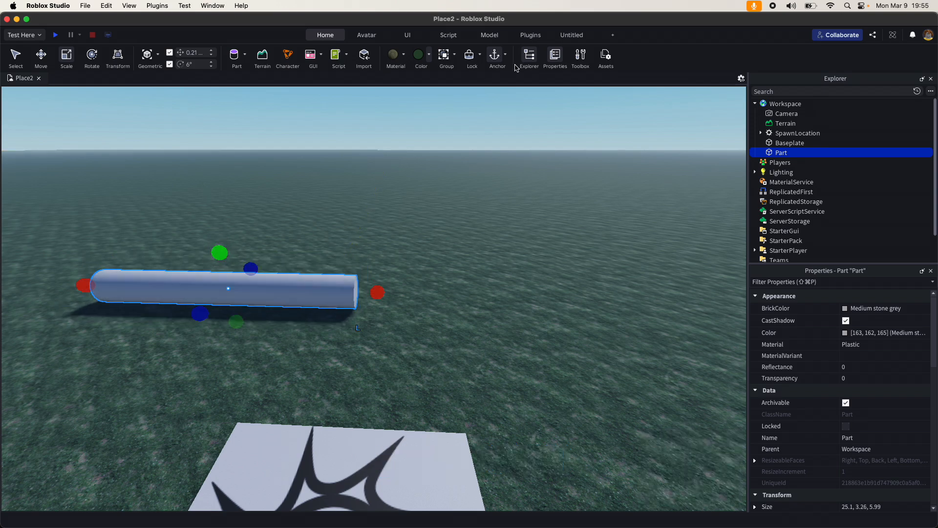
Color the log Medium brown and give it the Wood material
click(429, 54)
click(440, 230)
click(404, 54)
click(456, 125)
click(386, 229)
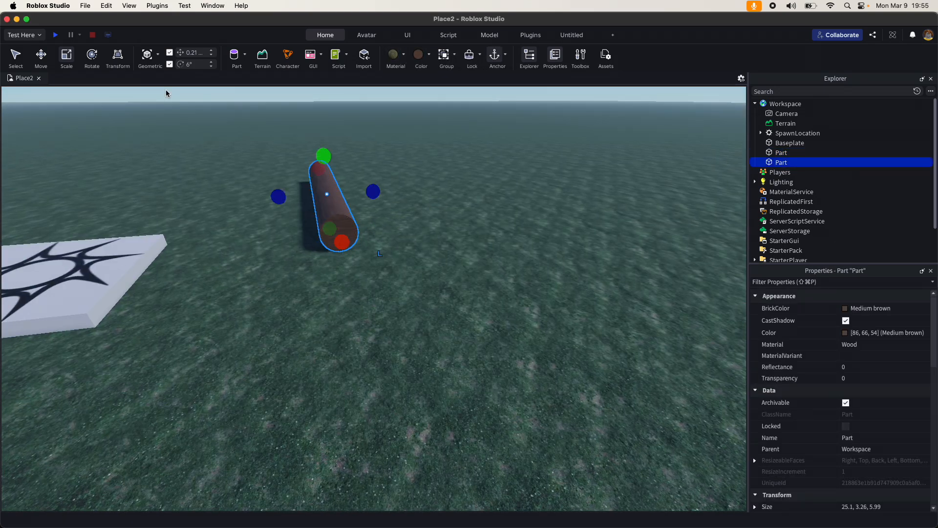
Duplicate the log and stack the copies on top of each other into a six-log wall
drag(325, 155, 314, 96)
key(ctrl+d)
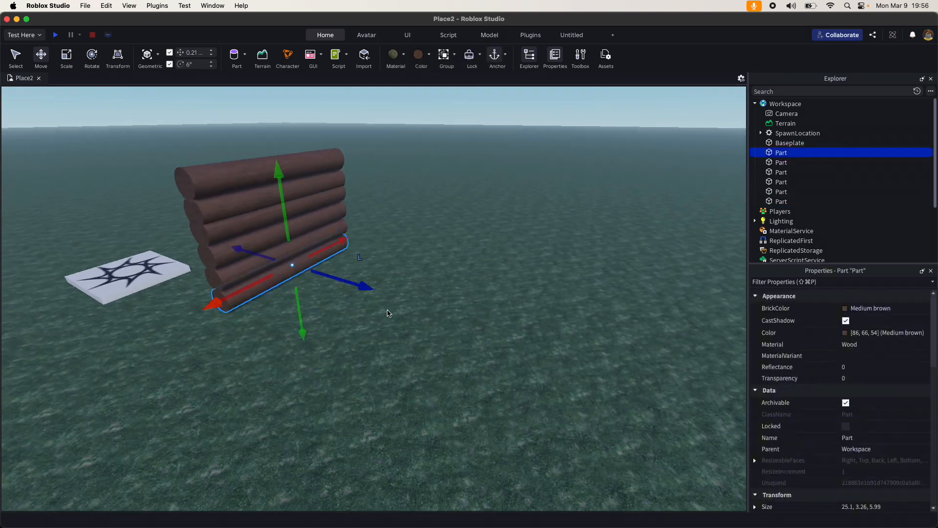
Duplicate the six-log wall, turn the copy perpendicular and move it to the first wall's end to form a corner
key(ctrl+d)
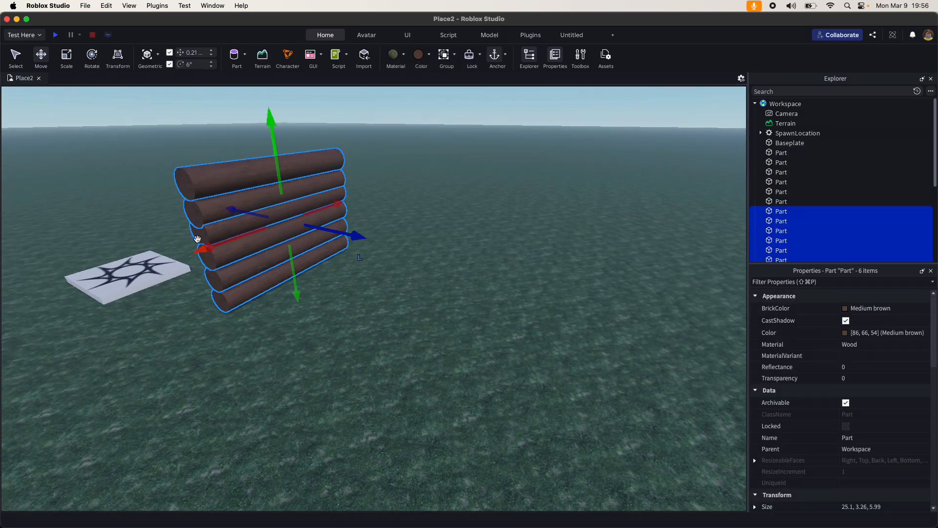
key(ctrl+4)
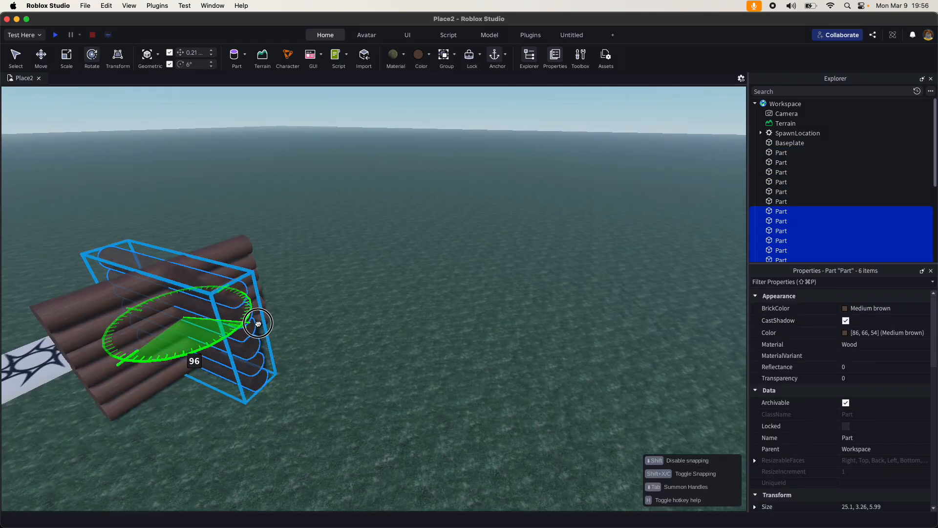
key(ctrl+2)
drag(264, 293, 302, 300)
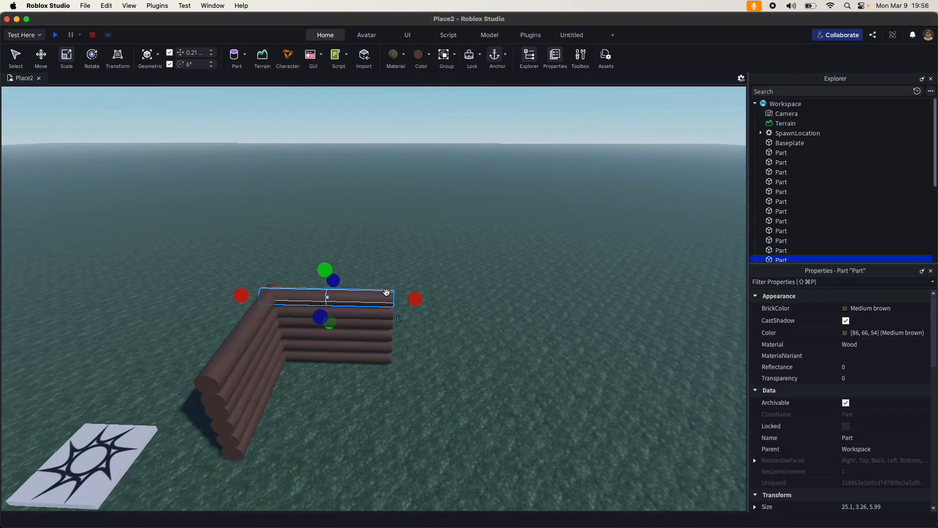
Lengthen the logs of the second wall to about 44.84 studs, extending them away from the corner
drag(415, 295, 513, 300)
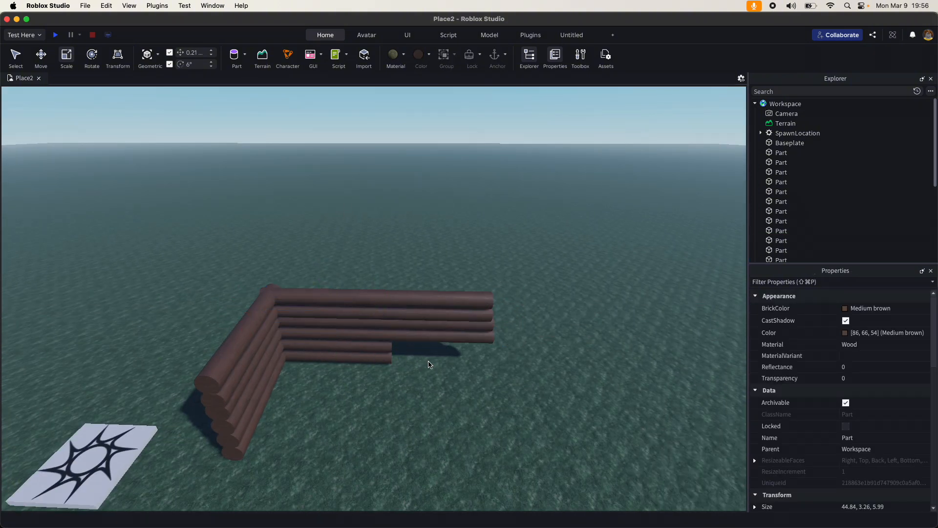
click(361, 347)
drag(413, 347, 509, 361)
click(364, 359)
Duplicate the long six-log wall twice, placing one copy perpendicular at its free end and another opposite it as the fourth wall
drag(537, 251, 346, 421)
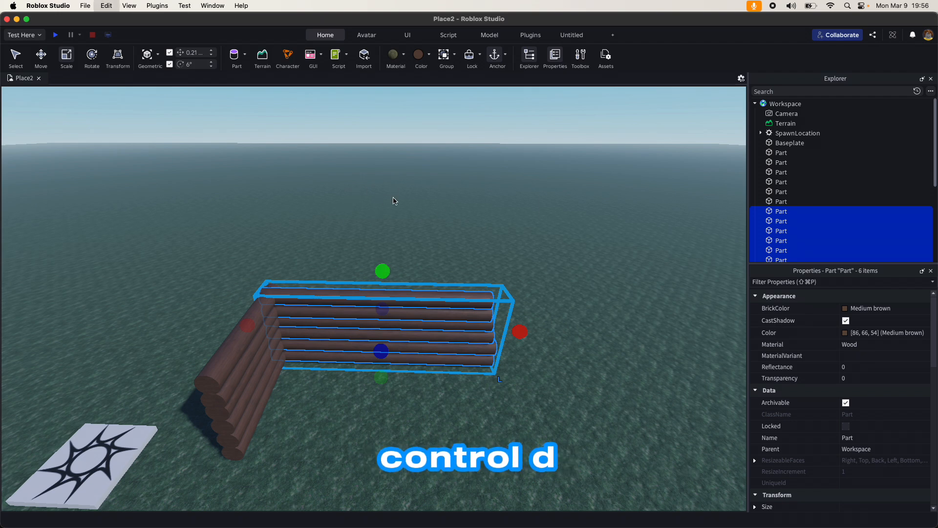
click(91, 56)
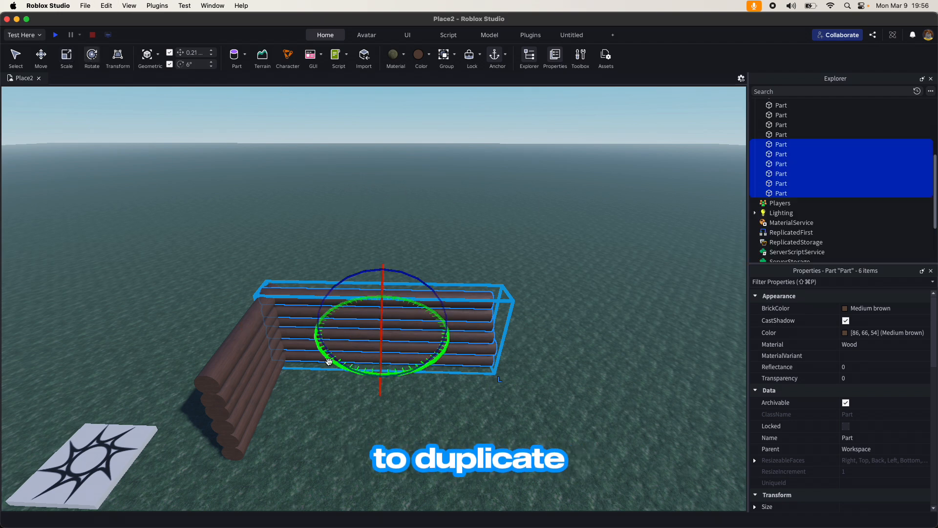
drag(318, 358, 435, 355)
click(42, 56)
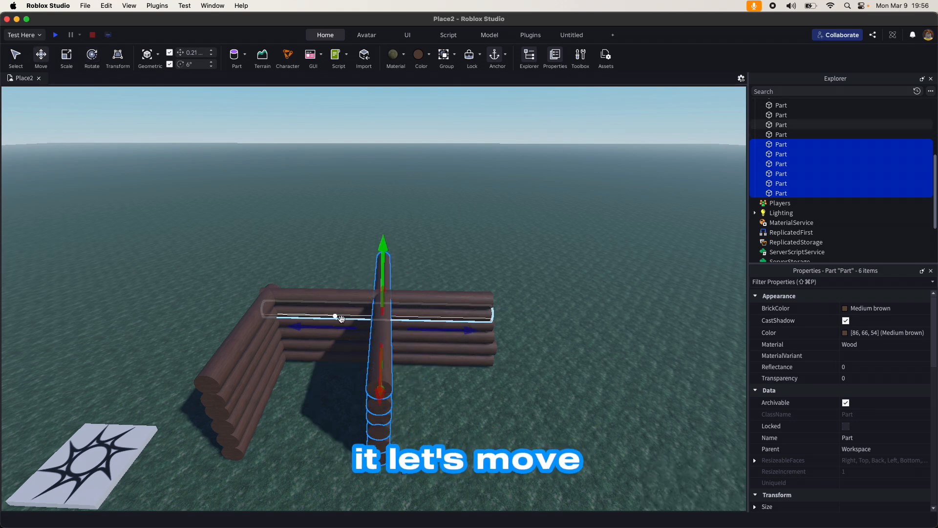
drag(378, 390, 367, 451)
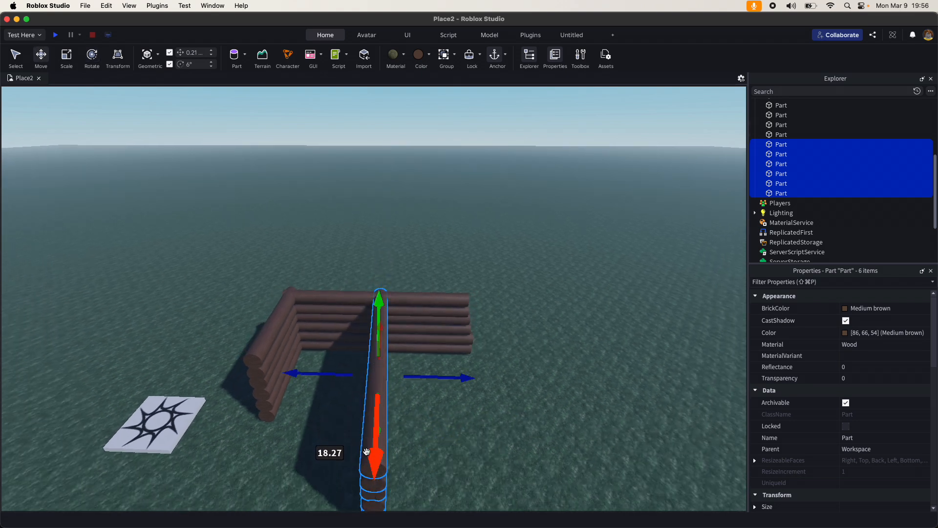
drag(419, 386, 521, 396)
scroll(519, 396, down, 3)
drag(481, 419, 478, 423)
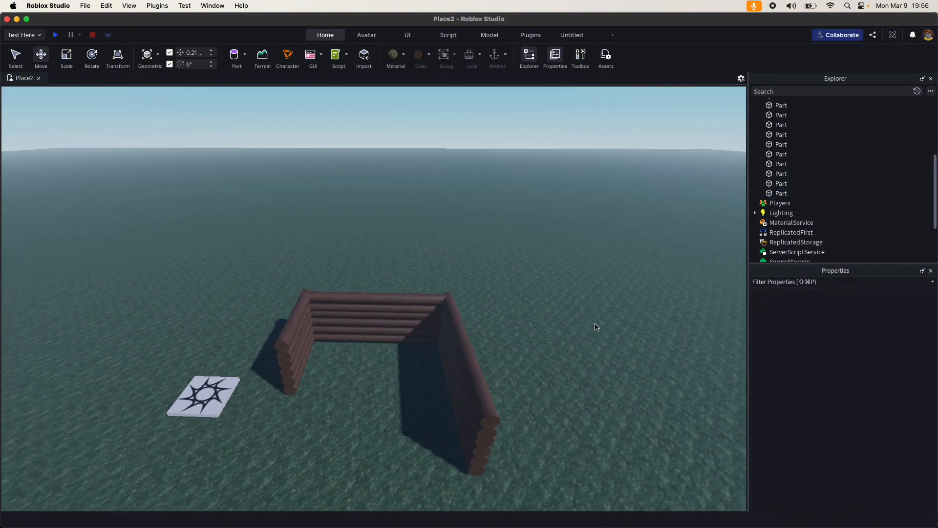
drag(391, 246, 372, 481)
click(257, 284)
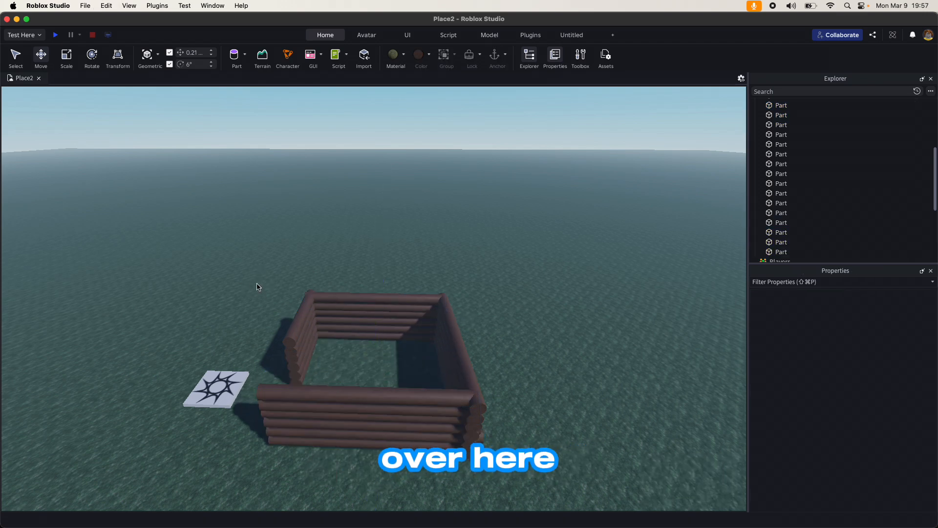
Turn off CastShadow for all parts in the scene at once
right_drag(257, 284, 257, 284)
key(w)
key(a)
key(q)
key(a)
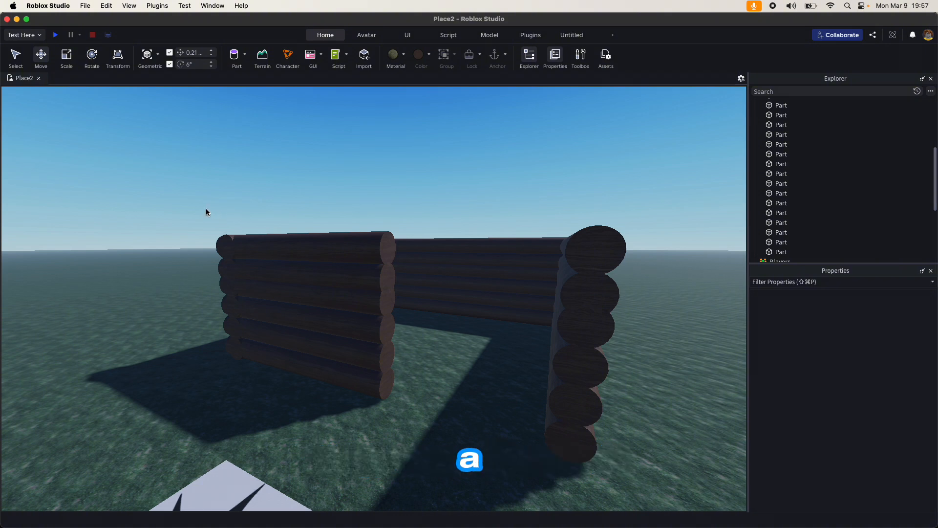
key(super+a)
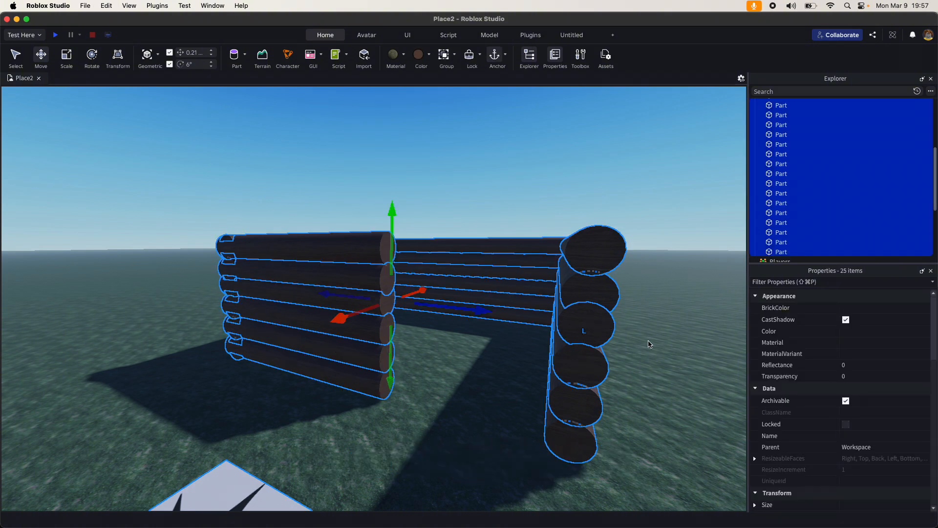
click(846, 319)
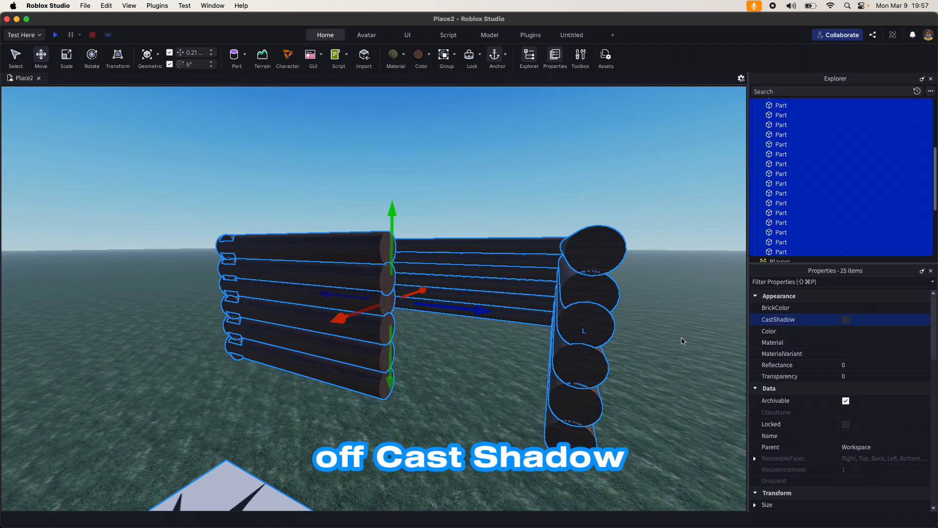
click(676, 341)
Inspect the four log walls and the doorway gap between the short wall and its neighbour
key(d)
key(e)
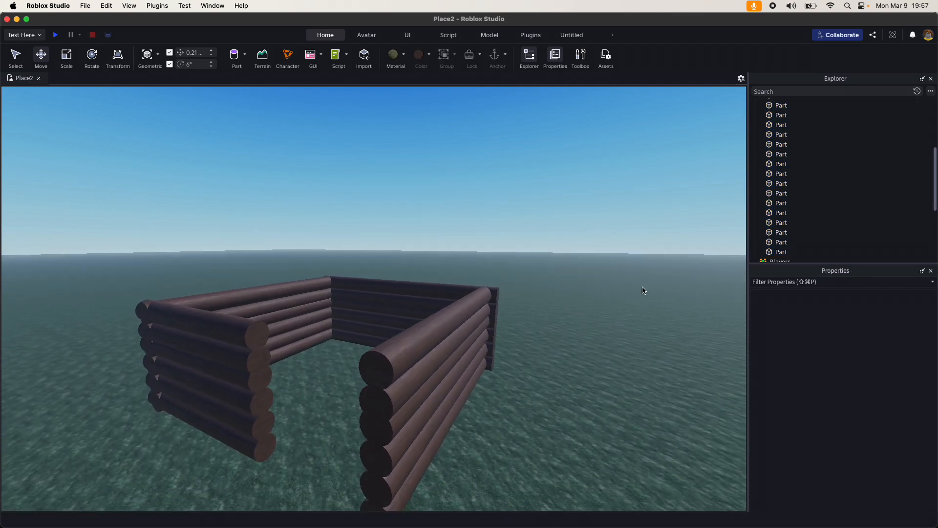
key(s)
key(q)
key(a)
key(w)
key(s)
key(e)
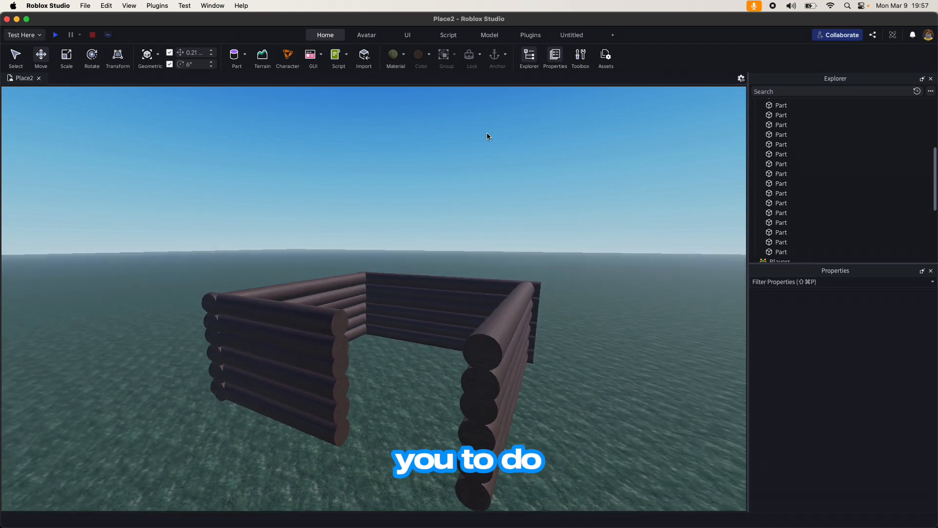
key(s)
Search the Creator Store for "door" and insert the free E to Open Door model at the cabin's doorway gap
click(580, 57)
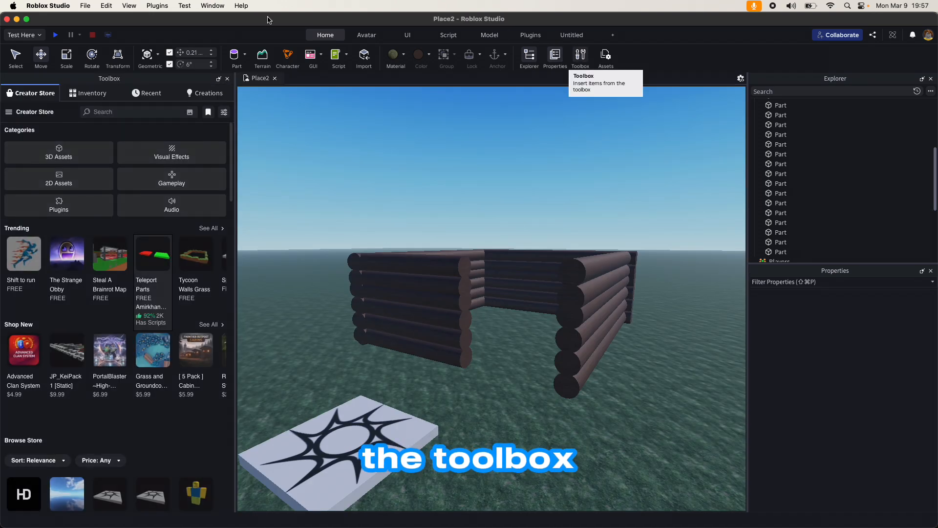
click(121, 112)
text(door)
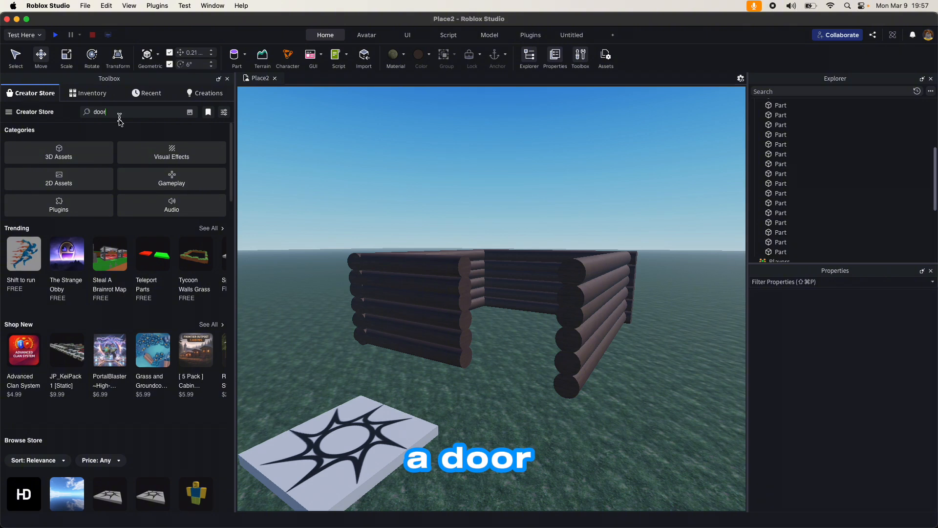
key(Return)
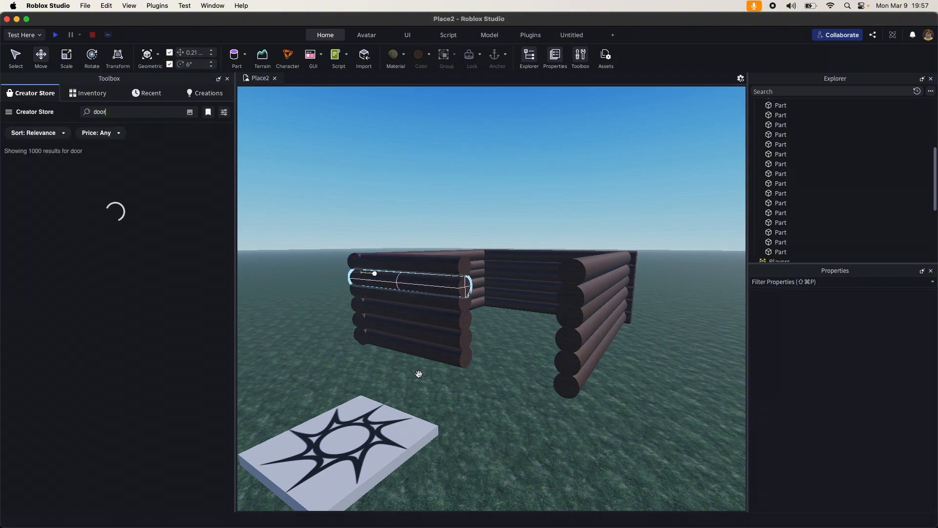
key(w)
right_drag(423, 390, 423, 390)
key(a)
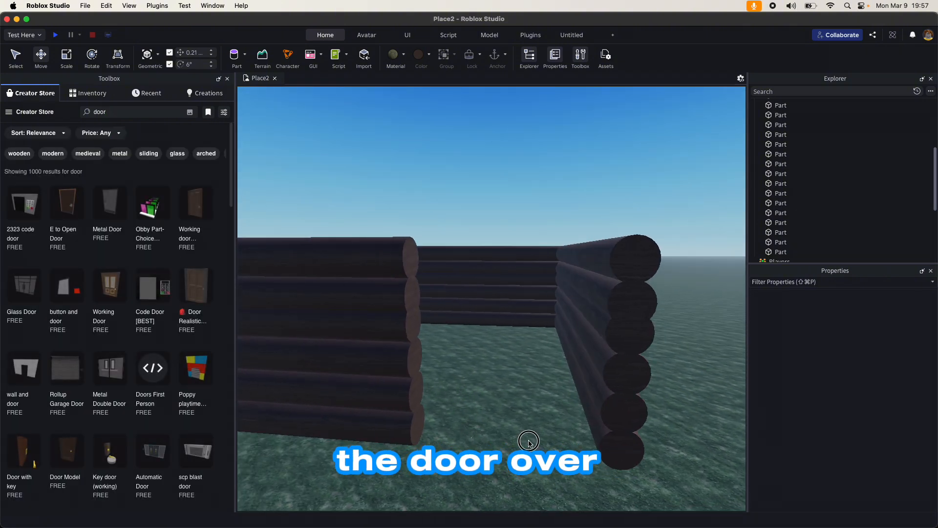
key(s)
key(d)
mouse_move(81, 229)
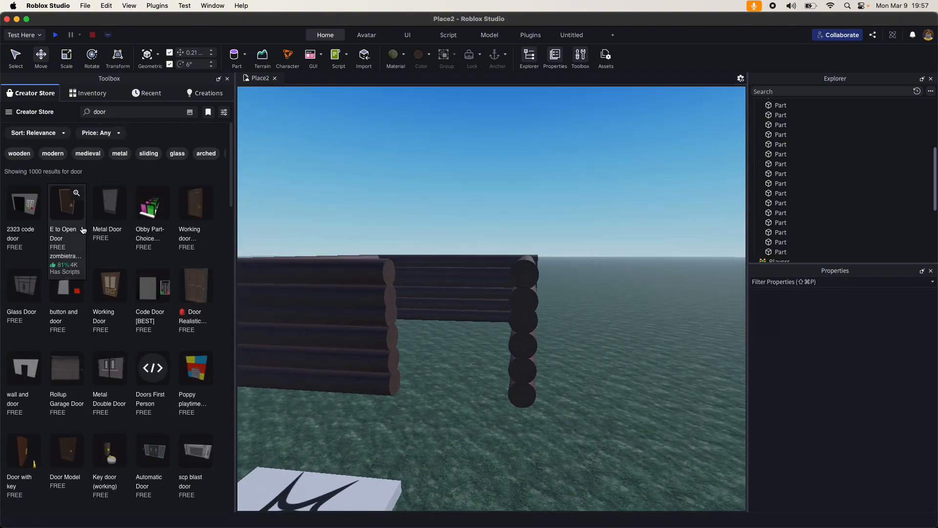
key(w)
drag(114, 247, 399, 393)
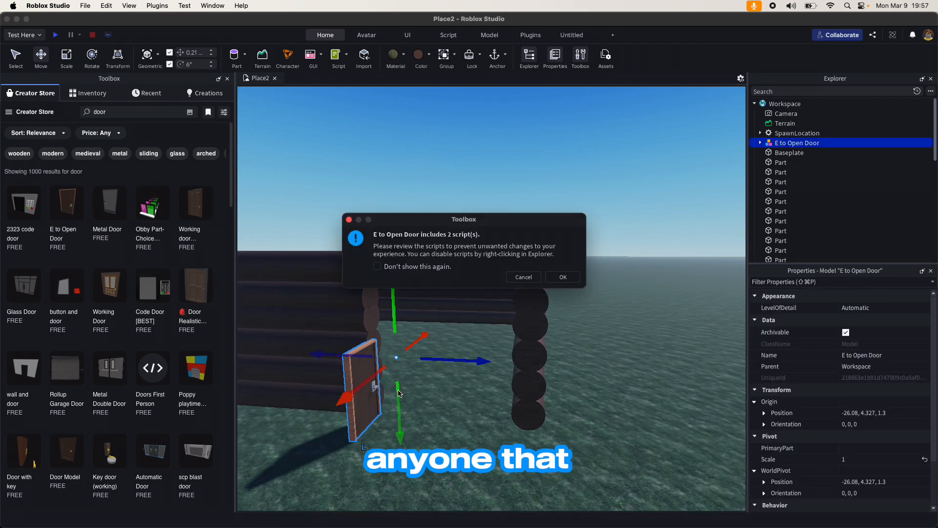
click(561, 278)
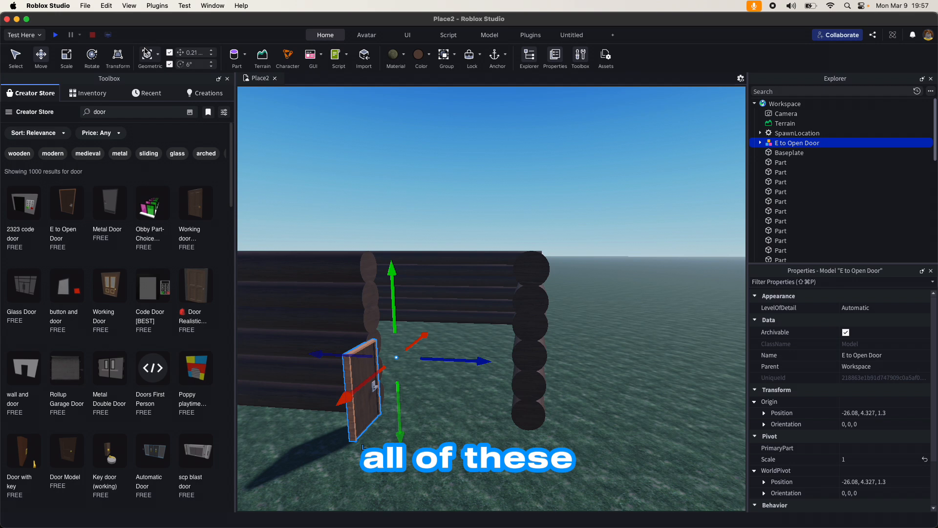
Rotate the door to a Y orientation of -90° and move it into the doorway gap against the short wall's end
click(92, 54)
drag(430, 375, 336, 374)
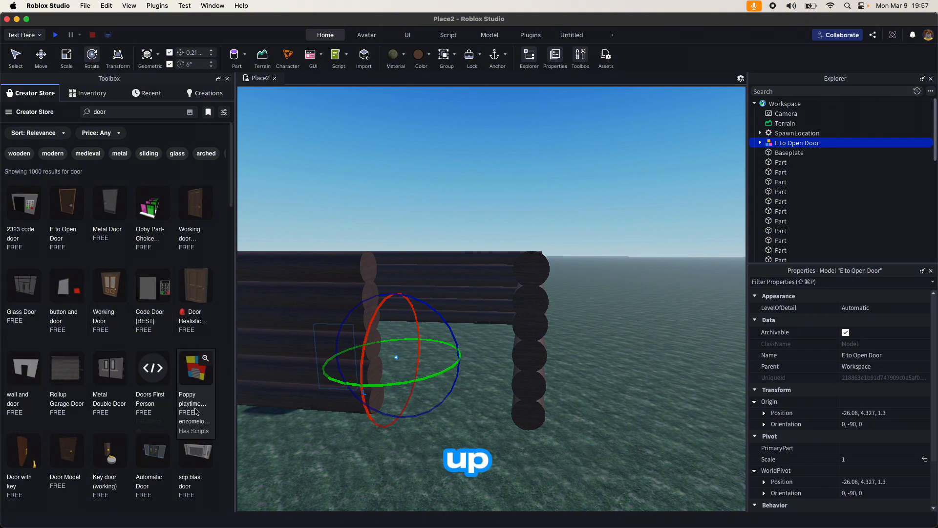
scroll(166, 409, down, 2)
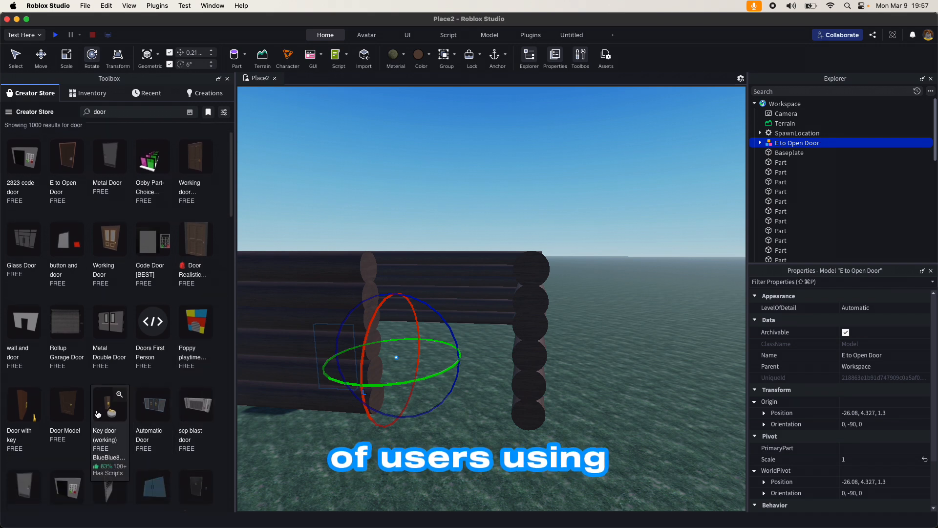
scroll(139, 391, down, 5)
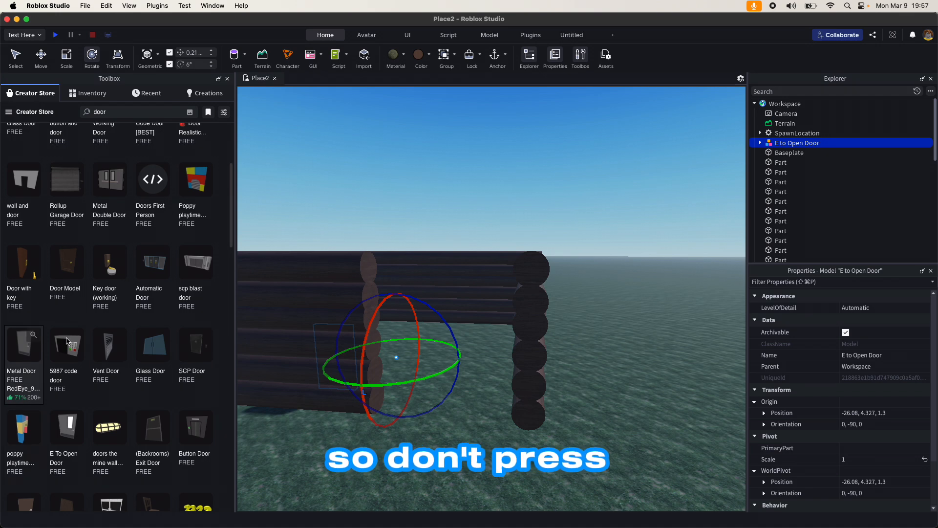
scroll(67, 340, down, 7)
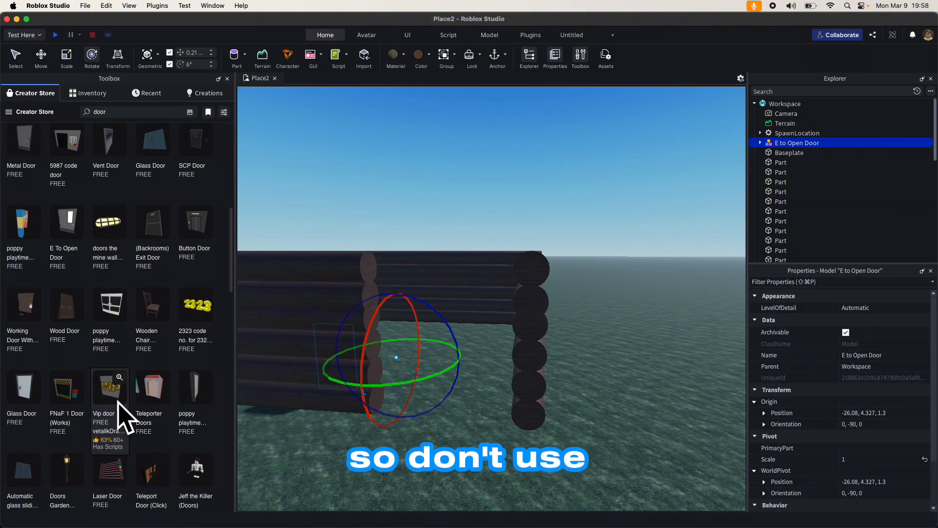
scroll(112, 391, up, 10)
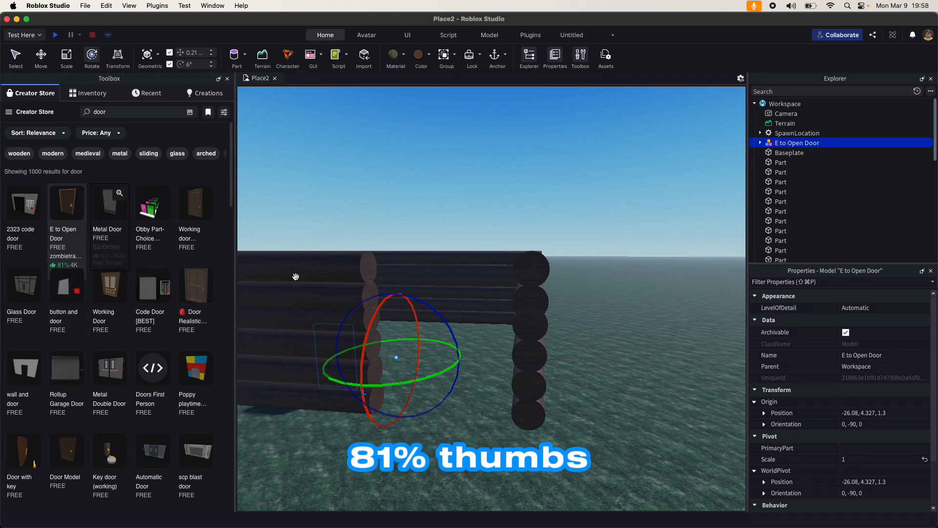
click(41, 55)
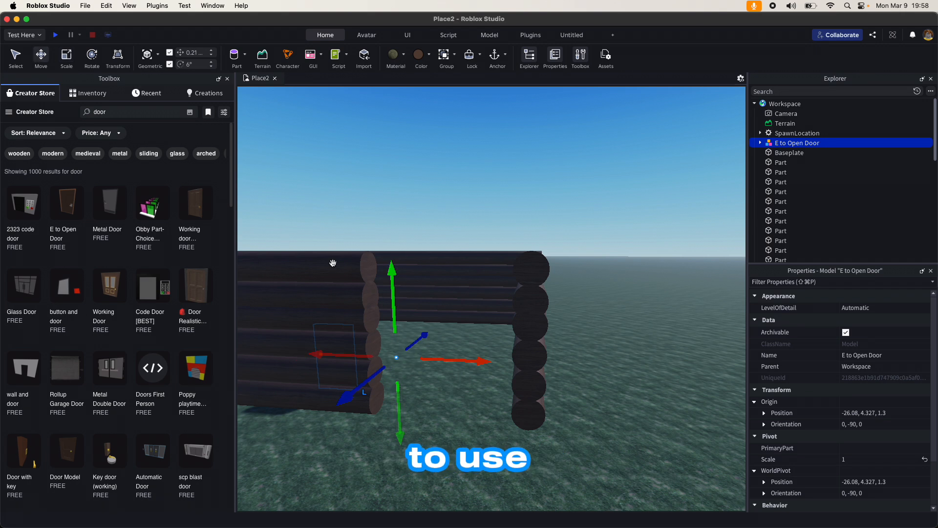
drag(430, 360, 394, 410)
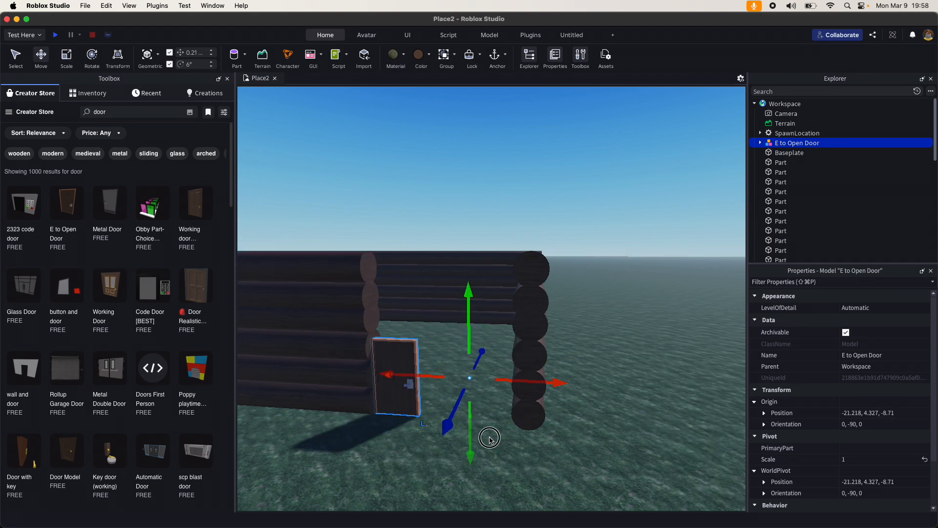
click(487, 438)
Lengthen the short wall's top three logs across the doorway gap to the adjoining wall, making them about 40.85 studs long
click(368, 262)
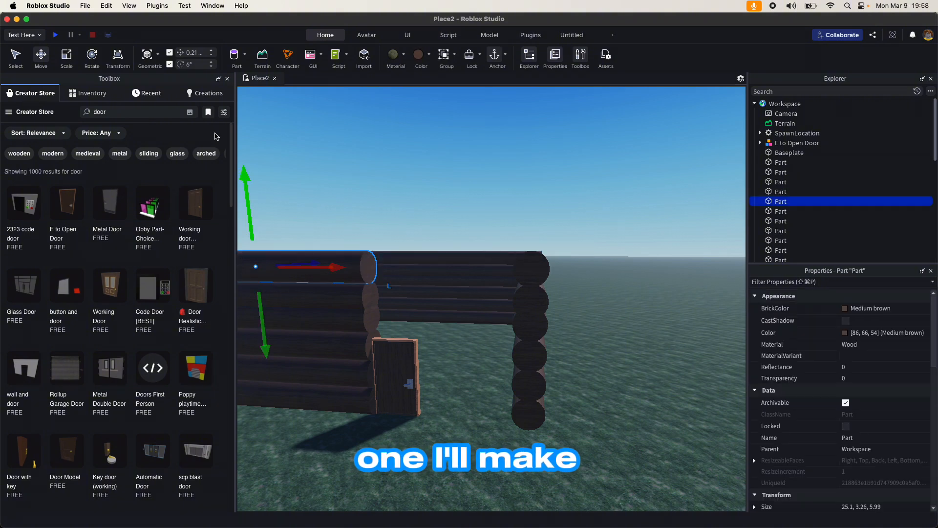
click(67, 56)
drag(387, 267, 555, 279)
key(e)
click(361, 425)
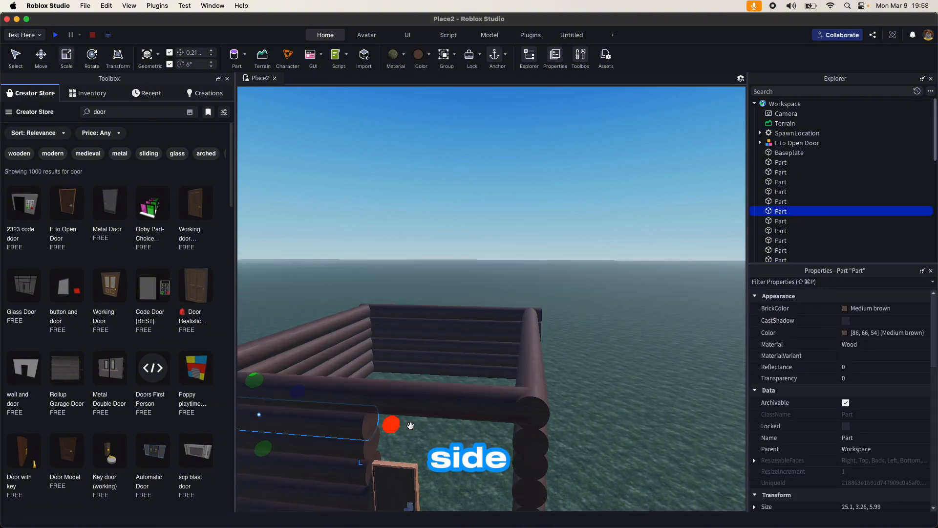
drag(393, 425, 546, 435)
key(q)
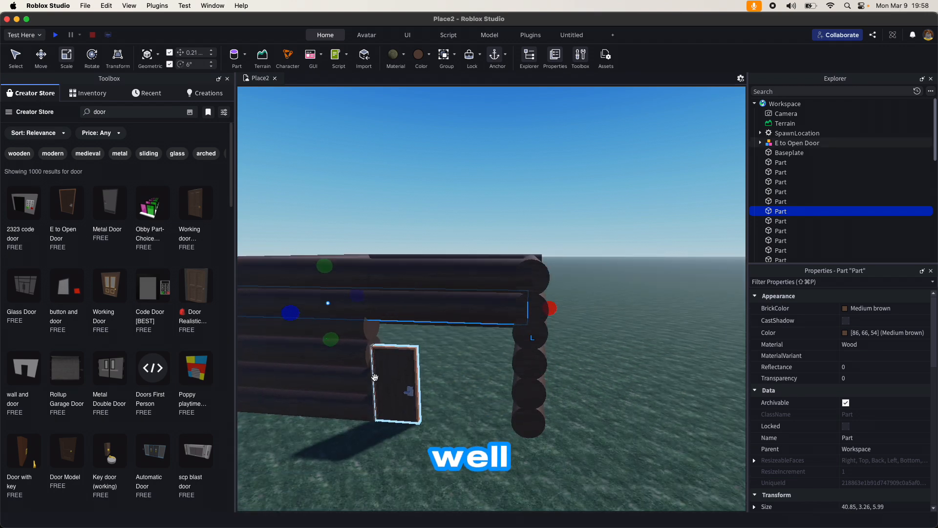
key(w)
click(338, 339)
drag(356, 314, 526, 337)
Move the door across the gap so that it sits against the adjoining wall's log ends
click(370, 384)
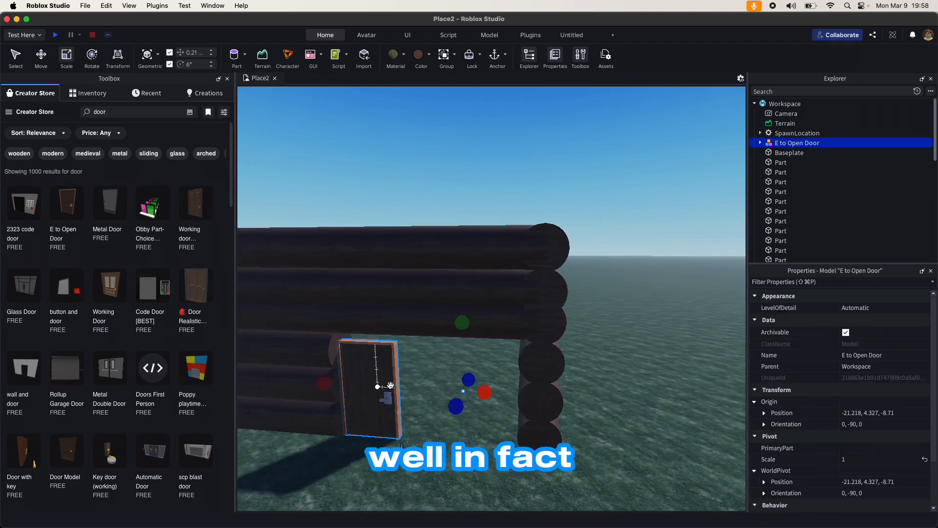
click(40, 57)
drag(531, 396, 609, 395)
click(610, 360)
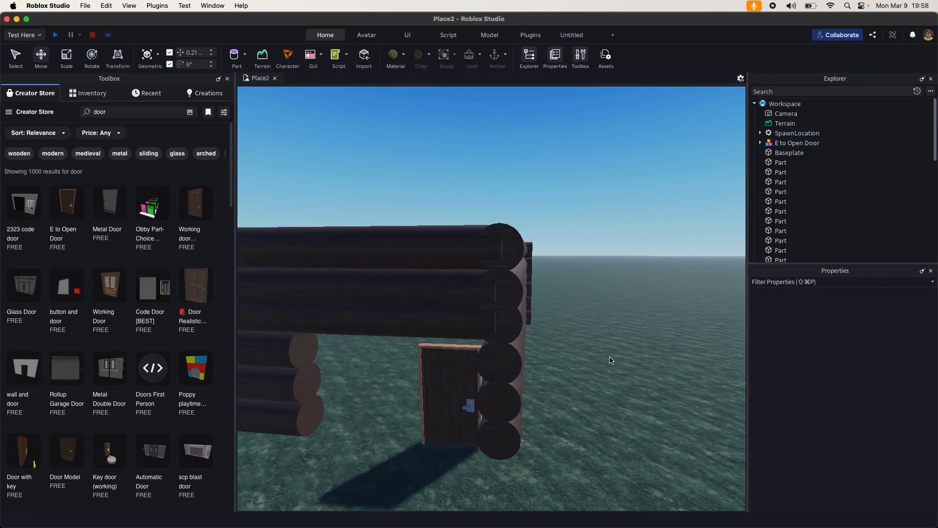
Lengthen the short wall's lower three logs to about 34.97 studs so that they reach the door frame
key(w)
key(q)
key(a)
click(397, 257)
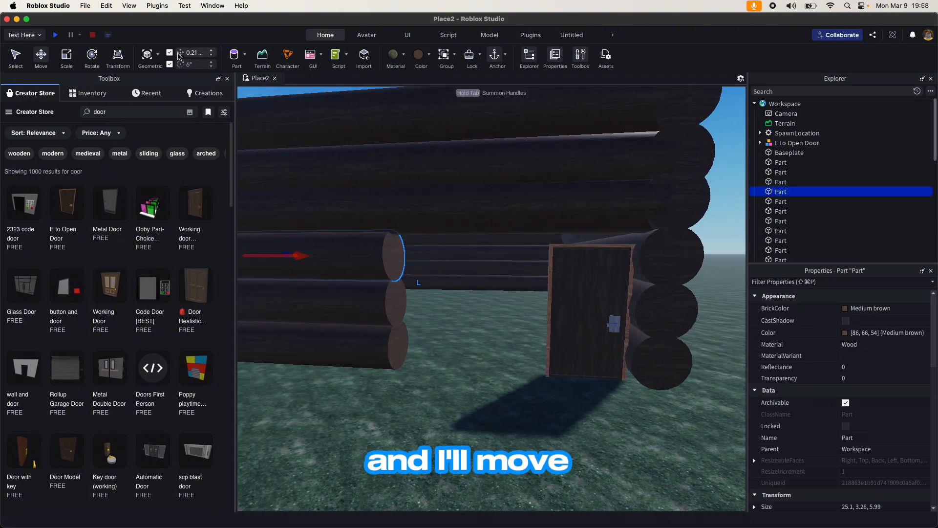
click(66, 57)
drag(413, 256, 567, 273)
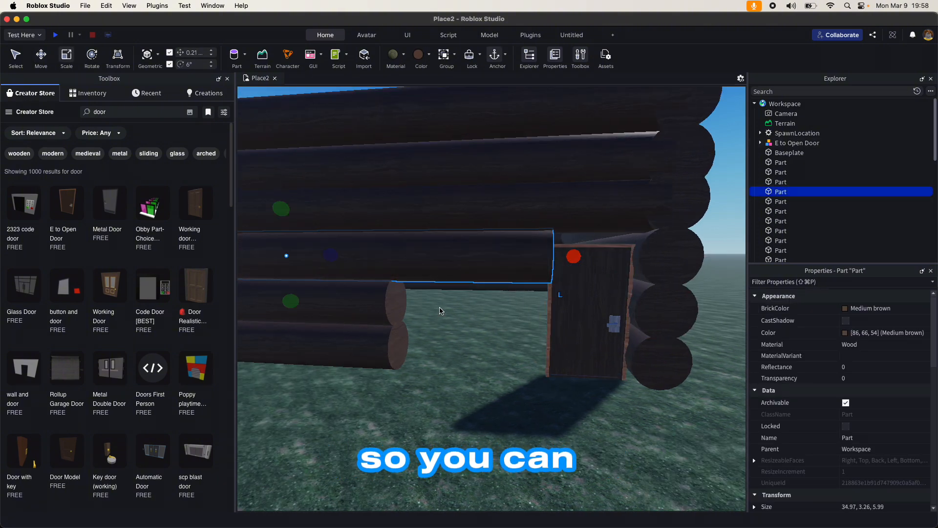
click(381, 303)
drag(382, 302, 571, 304)
click(400, 337)
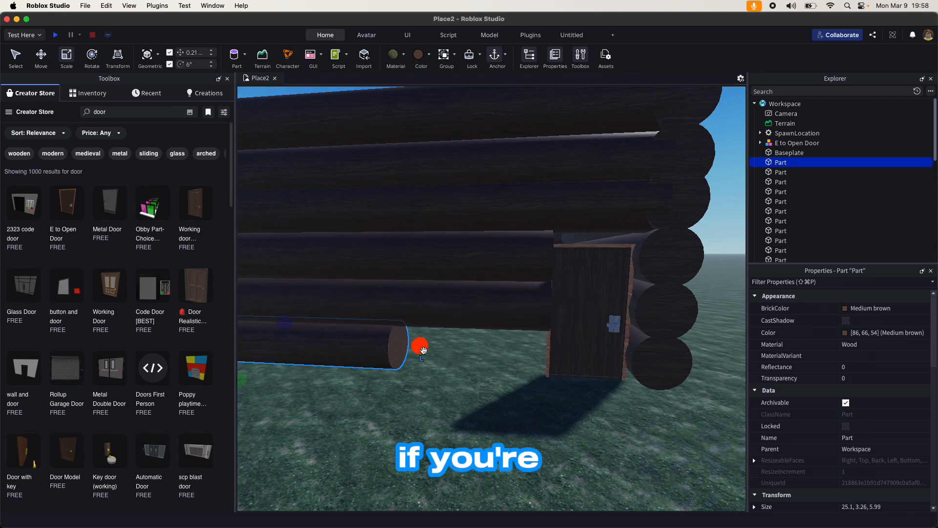
drag(419, 342, 567, 363)
key(d)
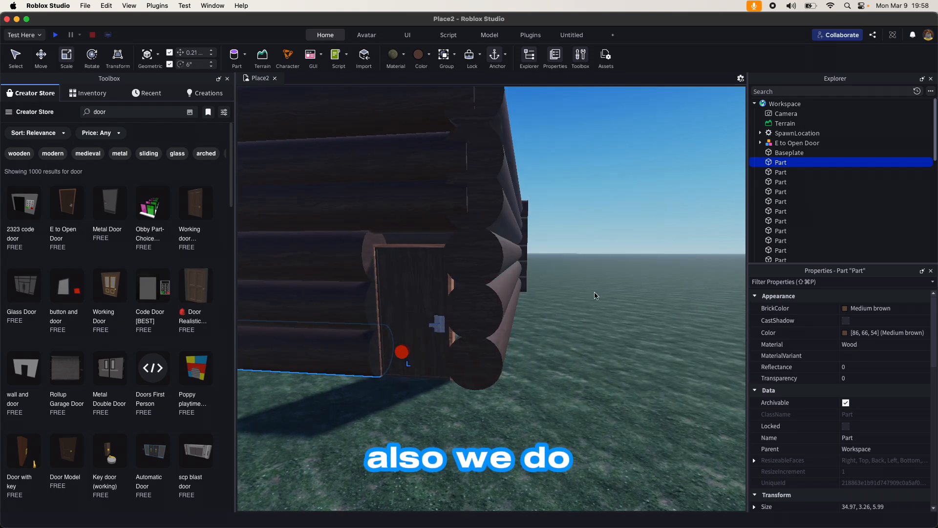
Scale the door model up to about 1.111 and move it so that it fills the doorway gap beside the corner logs
click(596, 295)
key(a)
click(521, 221)
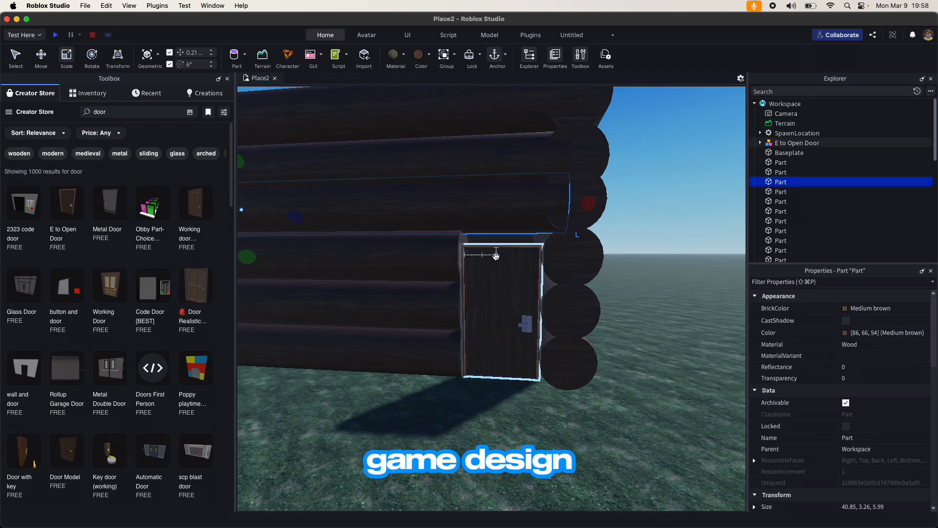
click(494, 256)
drag(640, 222, 642, 204)
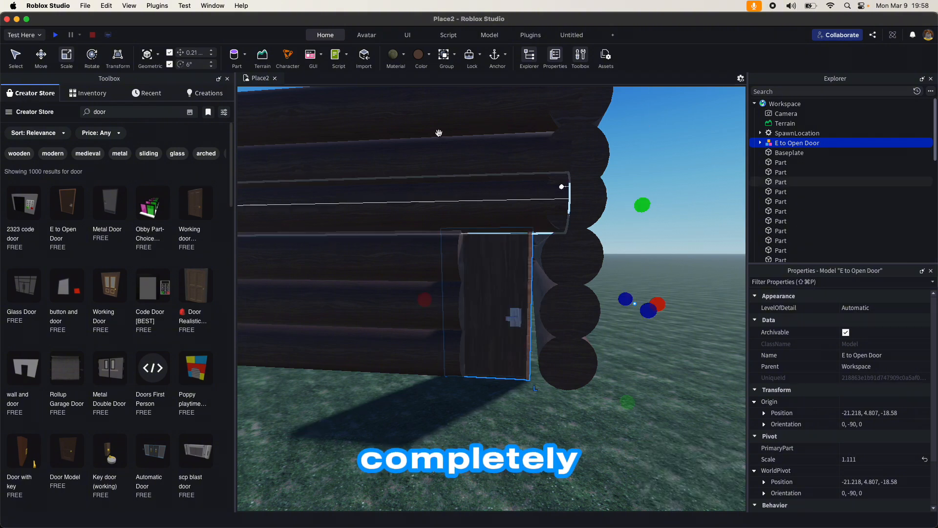
click(46, 63)
drag(565, 307, 580, 302)
click(561, 430)
click(528, 311)
click(523, 415)
key(s)
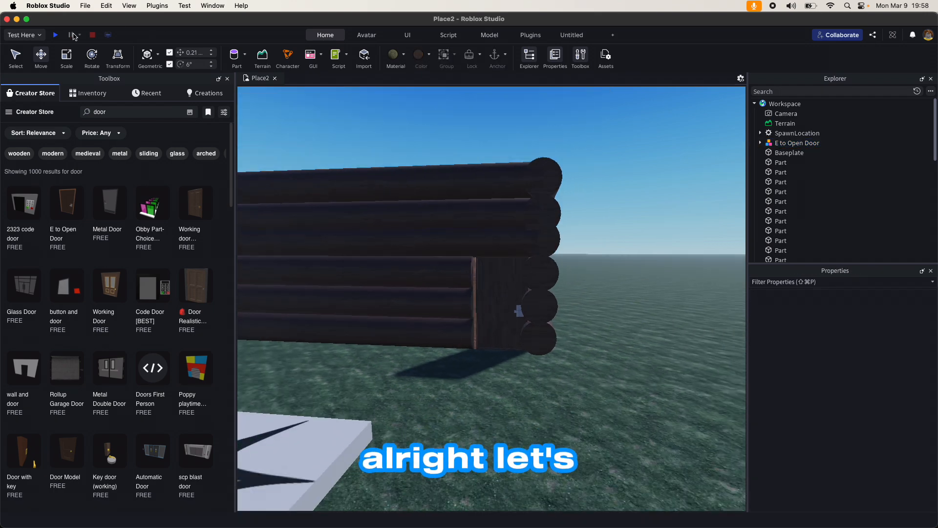
Start a playtest, walk the character to the cabin door and open it
click(55, 36)
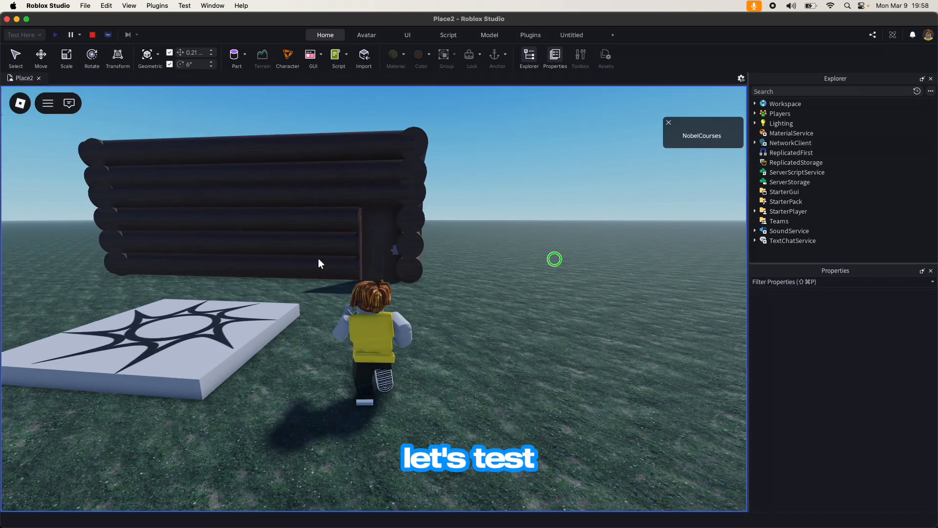
key(w)
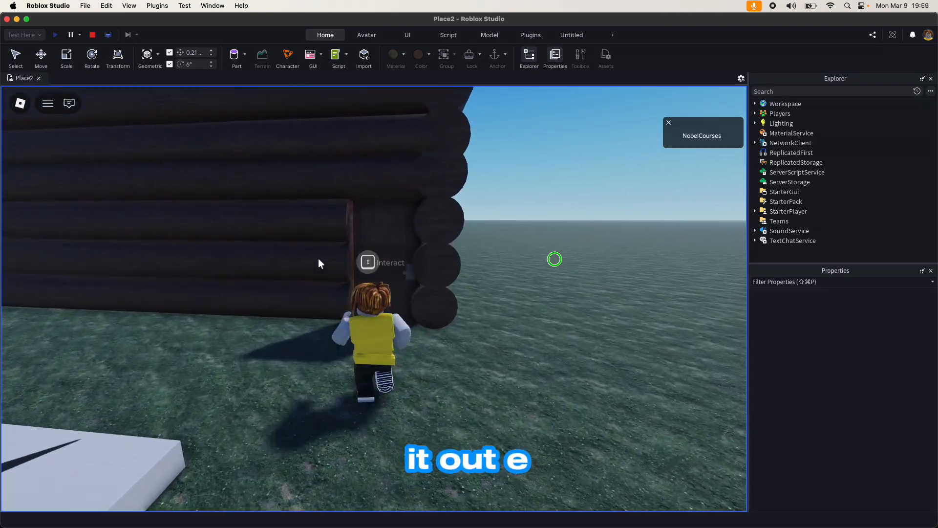
key(e)
key(d)
key(w)
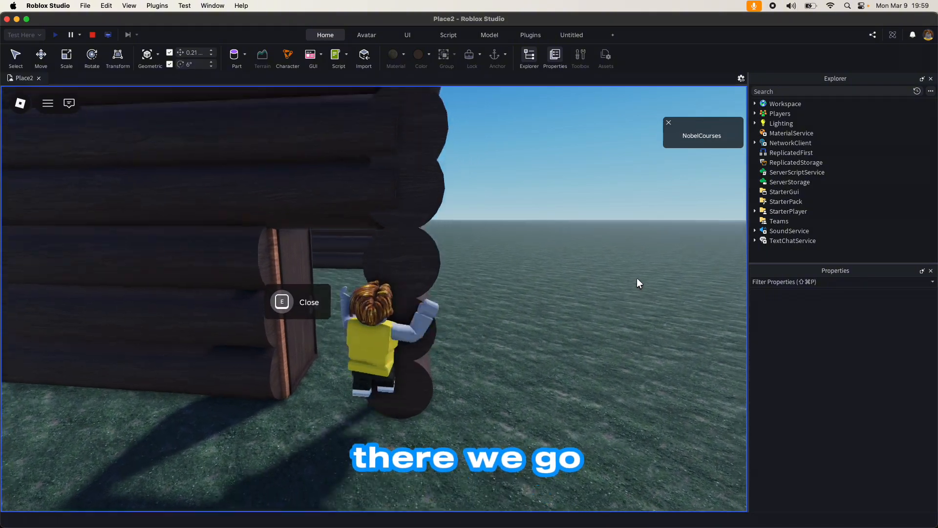
Walk the character through the open door into the cabin and jump inside
key(s)
key(a)
key(d)
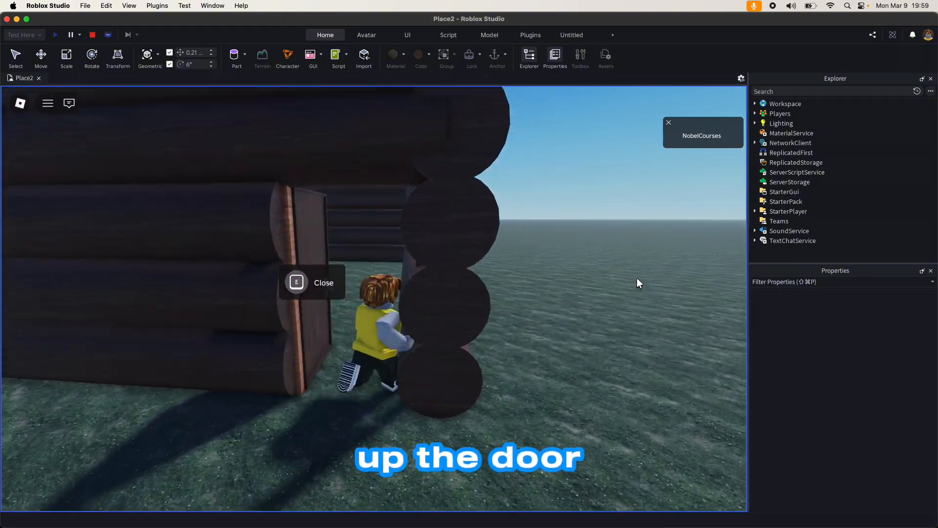
key(w)
mouse_move(637, 278)
right_down()
mouse_move(625, 280)
mouse_move(637, 278)
right_up()
key(w)
key(space)
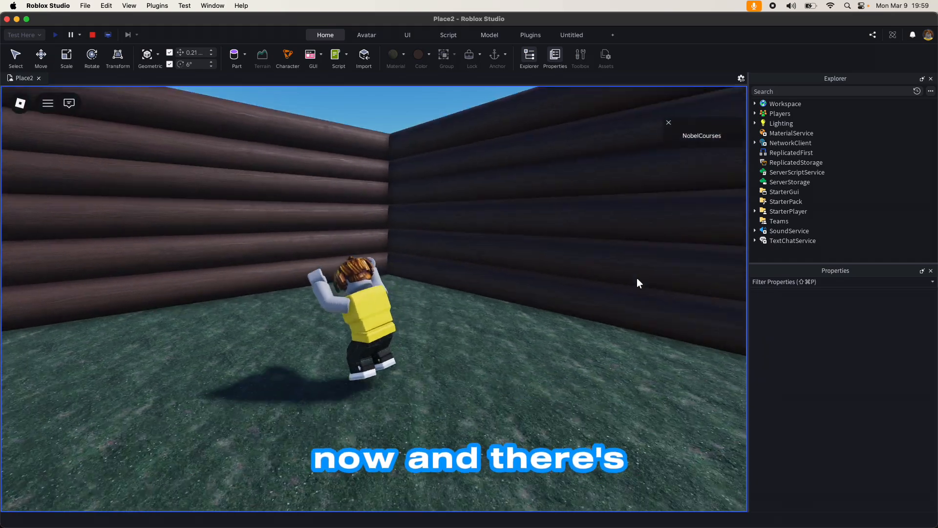
Look over the cabin's interior walls and open top, and stop the playtest
key(s)
right_drag(154, 287, 187, 239)
key(d)
key(s)
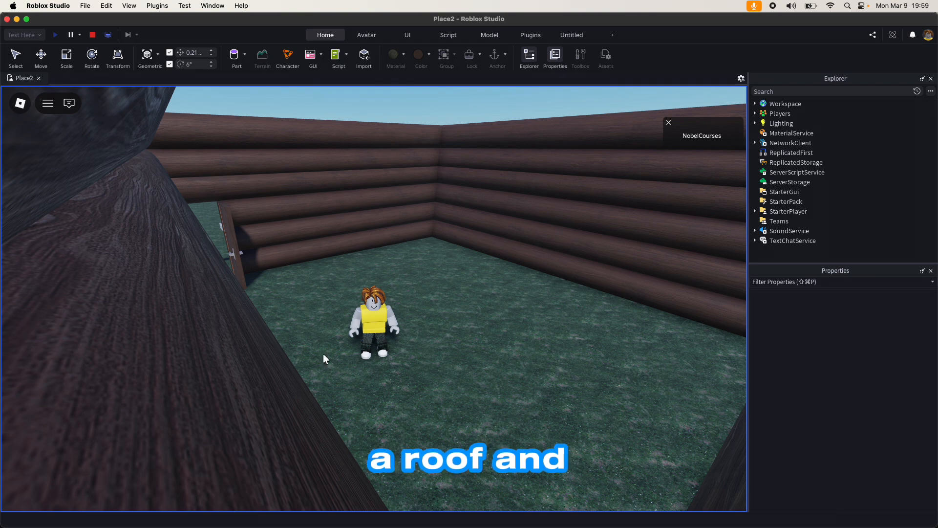
click(92, 34)
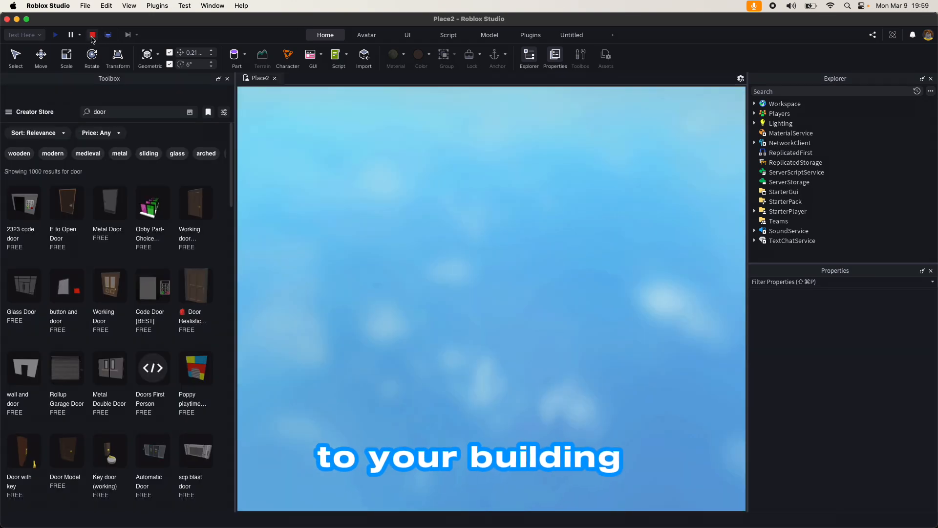
Inspect the cabin's wooden roof from outside and its floor and log walls from inside
right_drag(396, 245, 397, 245)
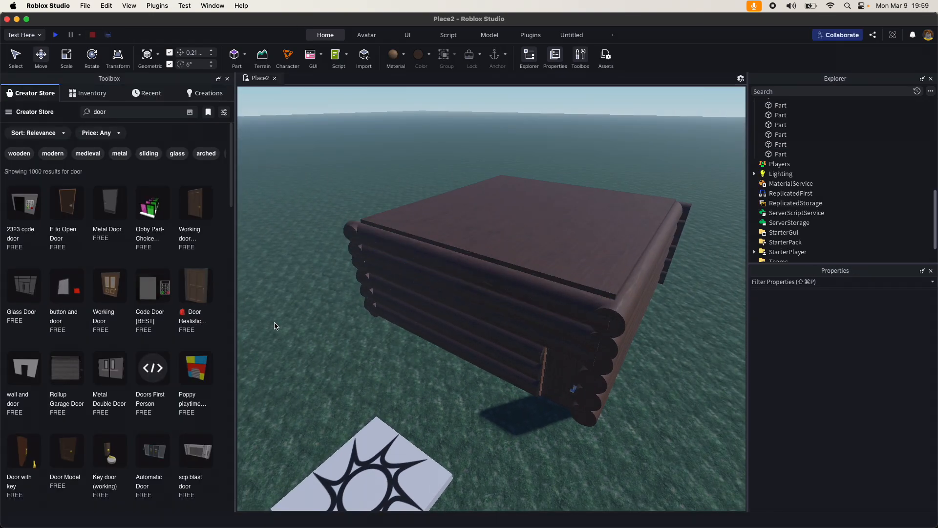
key(s)
key(d)
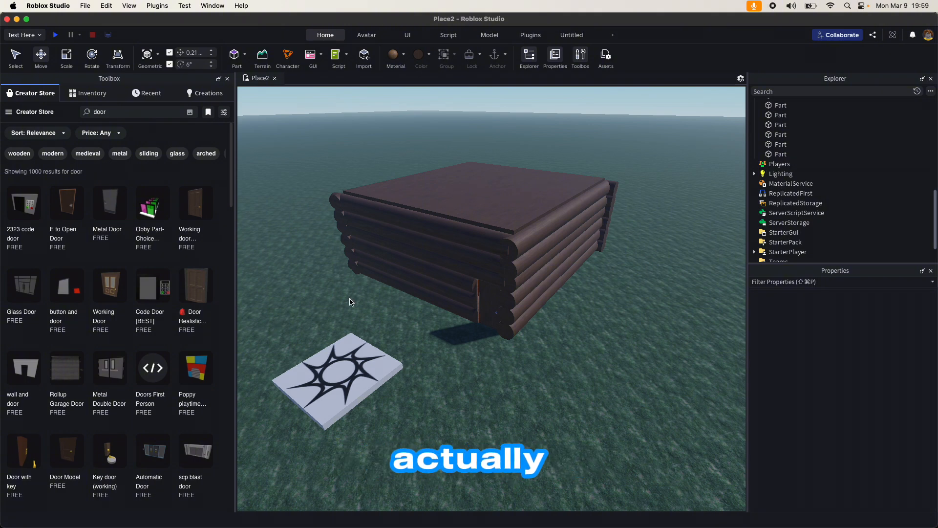
right_drag(350, 299, 350, 299)
key(s)
key(w)
key(w)
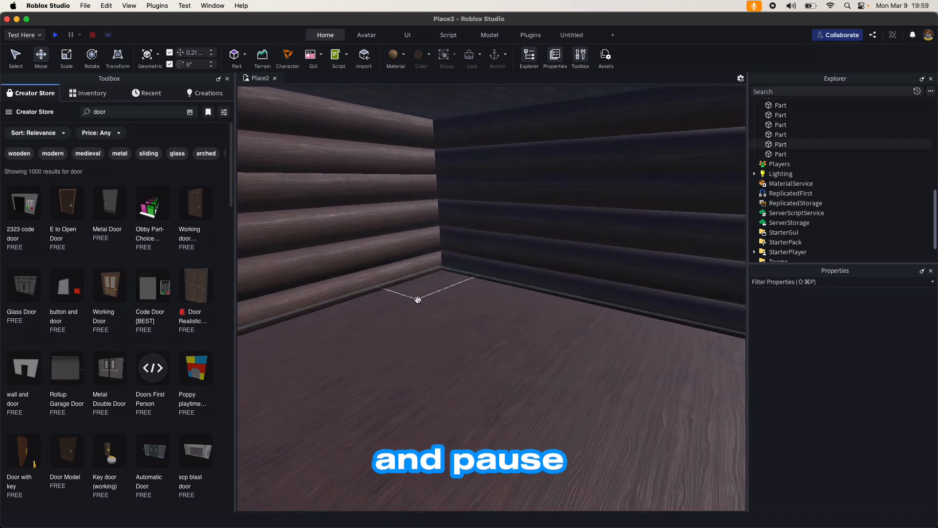
right_drag(418, 299, 418, 299)
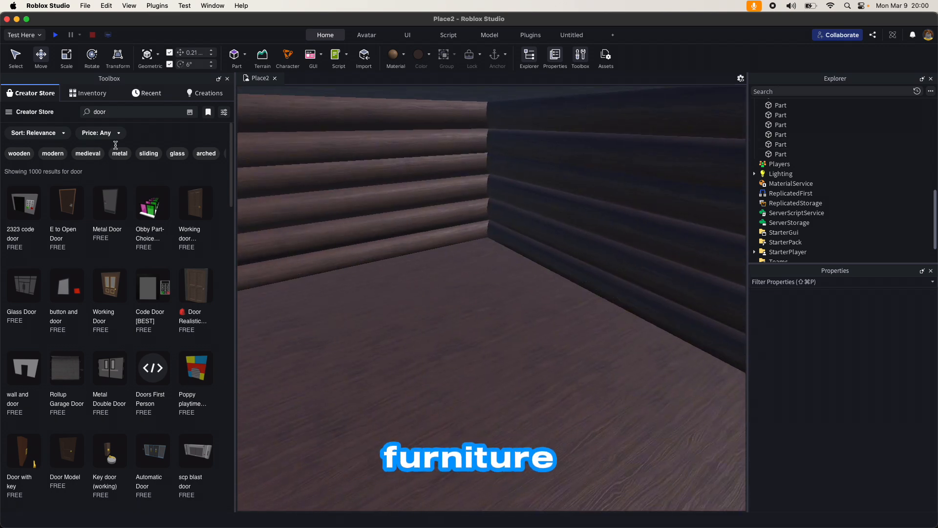
right_drag(366, 357, 366, 357)
key(s)
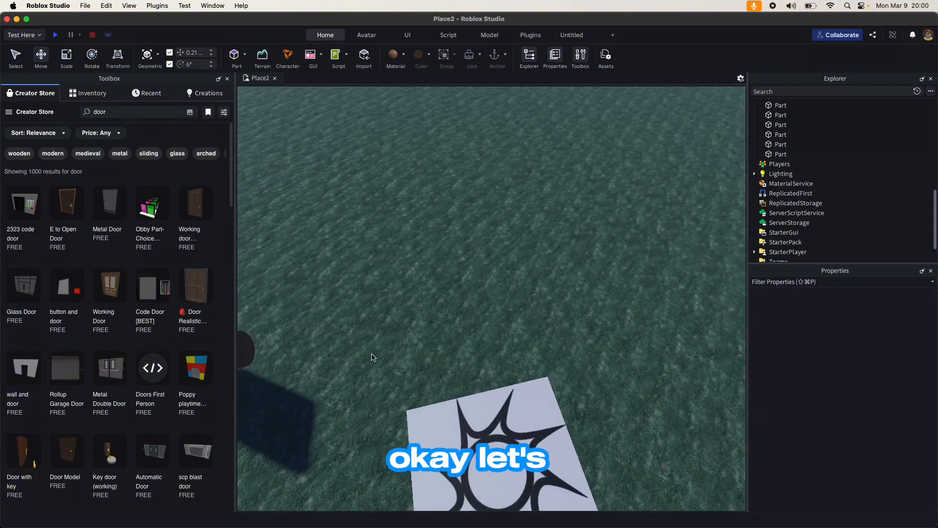
Insert a sphere part into the workspace and close the Toolbox
right_drag(347, 212, 347, 211)
click(246, 57)
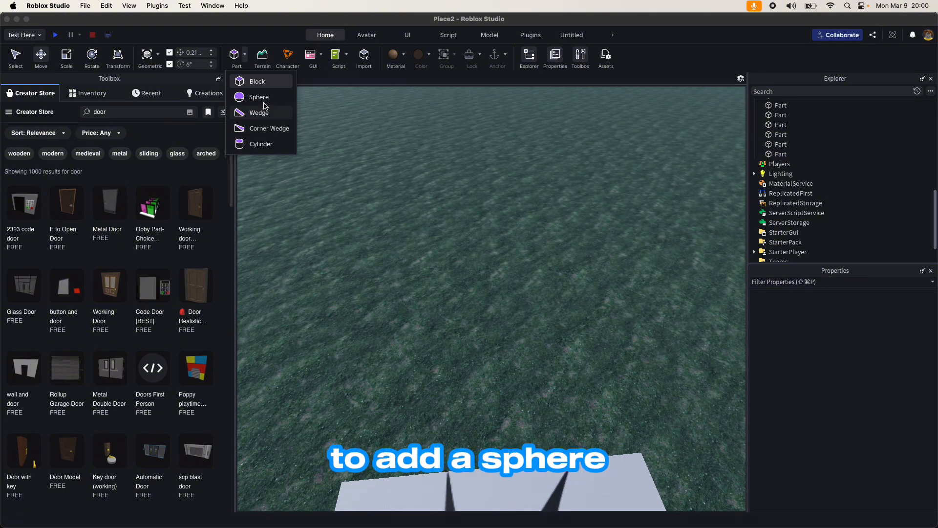
click(257, 100)
click(227, 79)
Move the sphere to an open patch of grass beyond the spawn platform and anchor it
drag(372, 279, 309, 215)
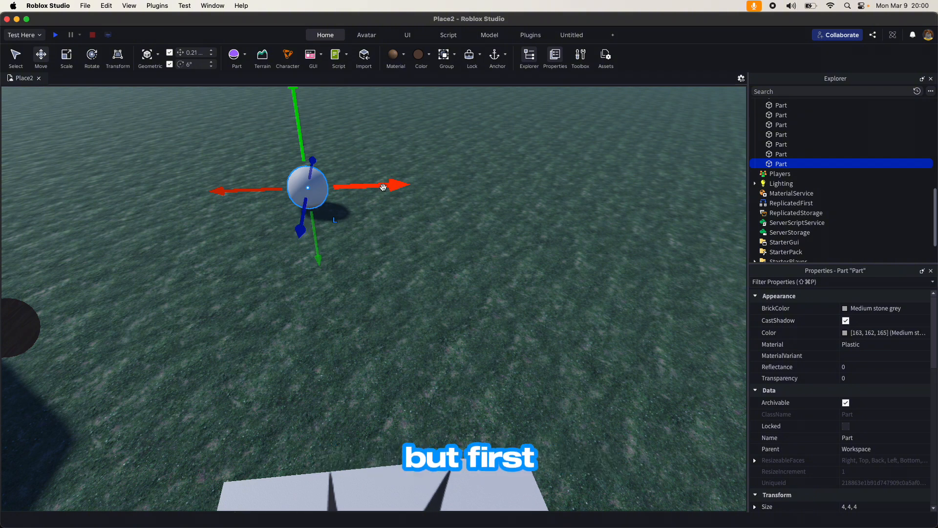
click(386, 205)
click(310, 189)
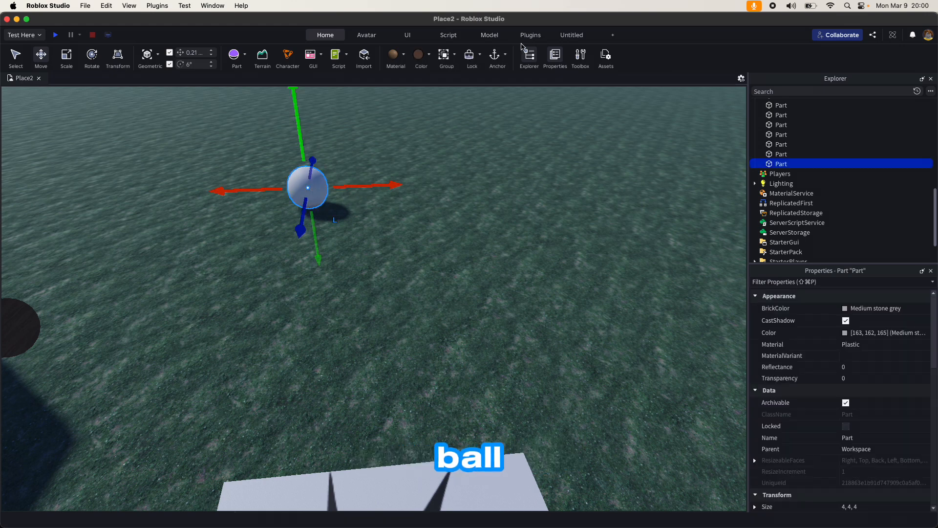
click(453, 284)
Add a script to the sphere part and dock its editor beside the 3D view
key(w)
key(e)
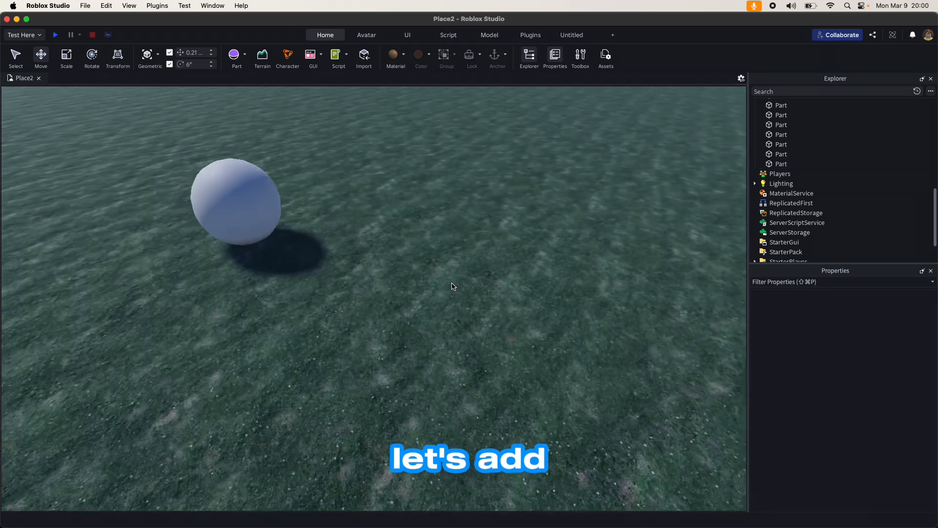
key(a)
click(372, 241)
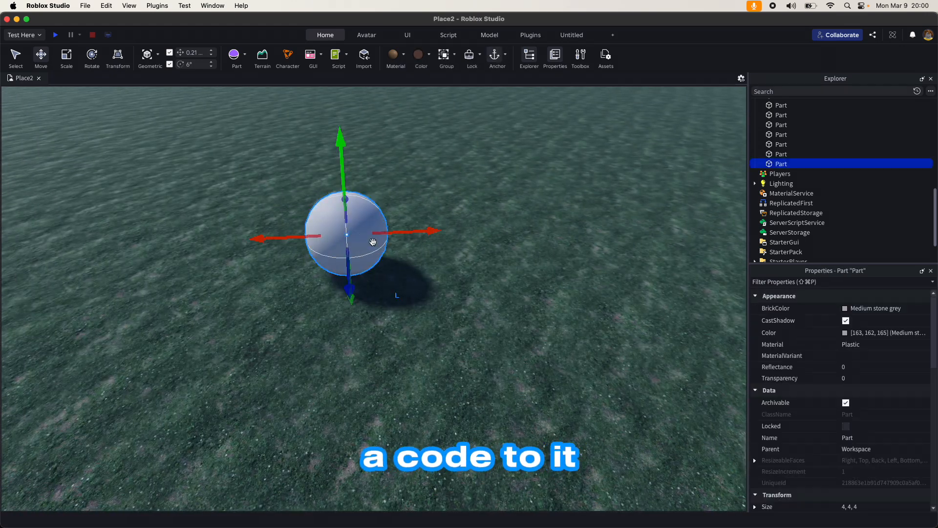
click(792, 165)
click(706, 204)
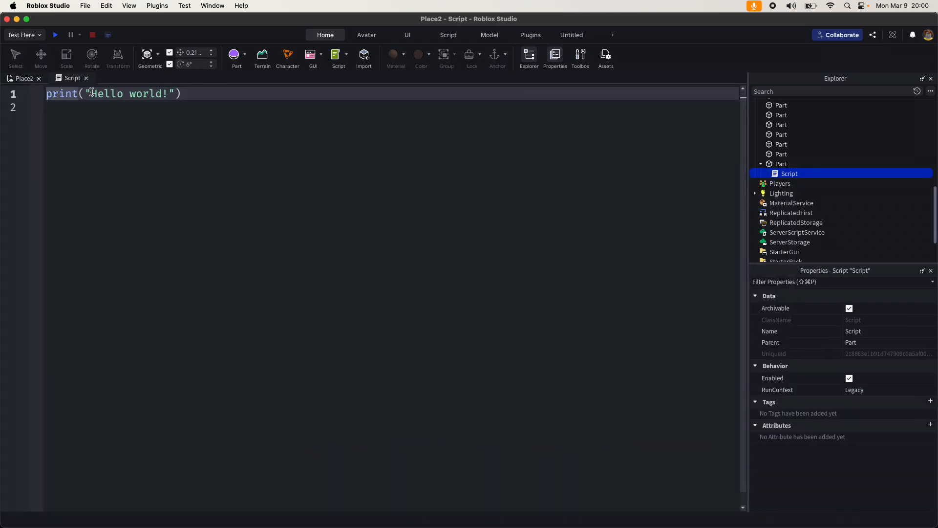
drag(78, 81, 393, 295)
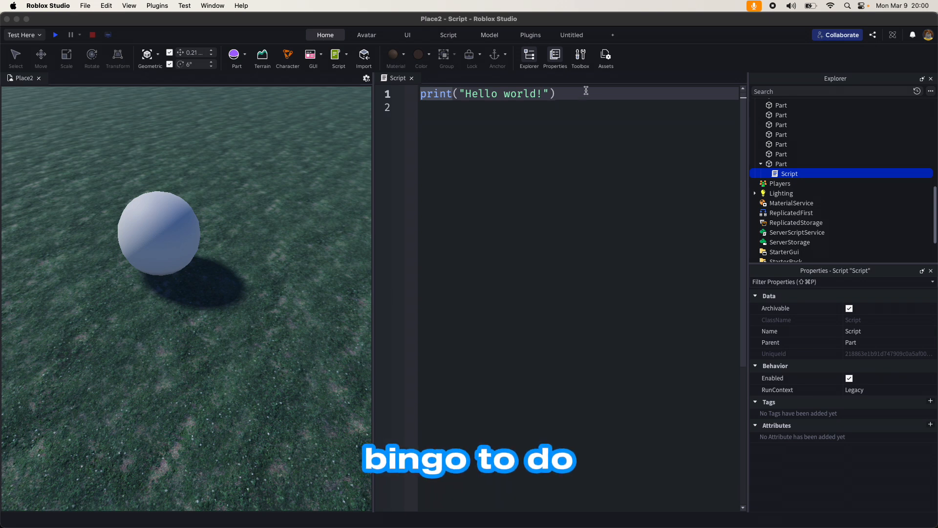
Replace the script's default print line with local Ball = script.Parent
drag(586, 90, 389, 88)
key(BackSpace)
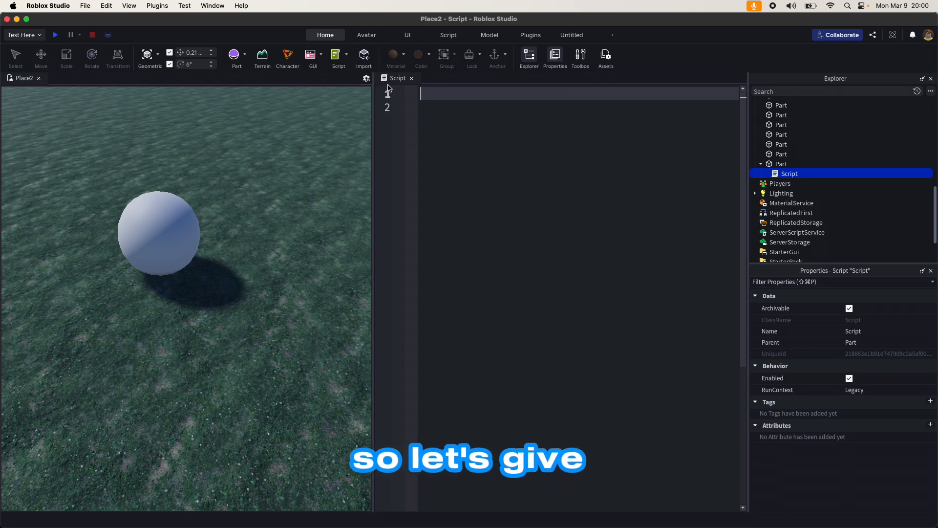
text(local)
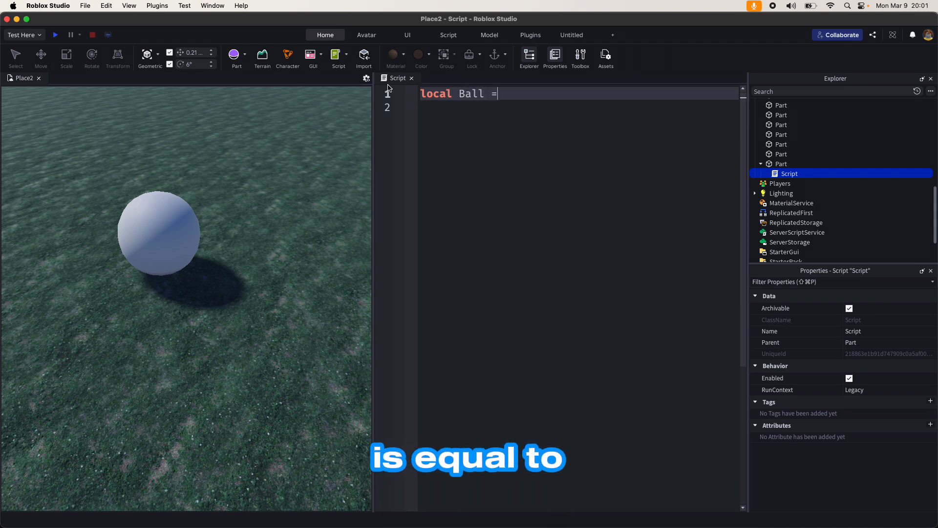
text(Ball = script.Parent)
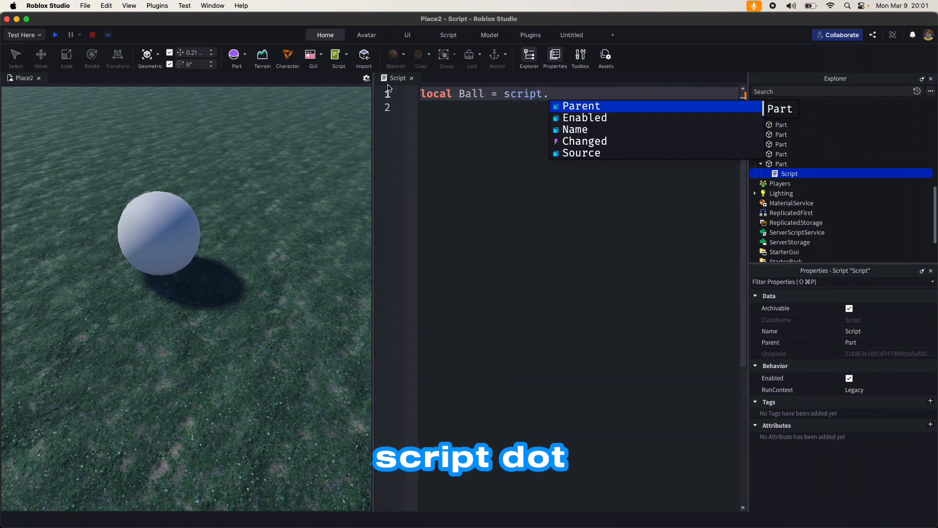
click(784, 168)
click(778, 172)
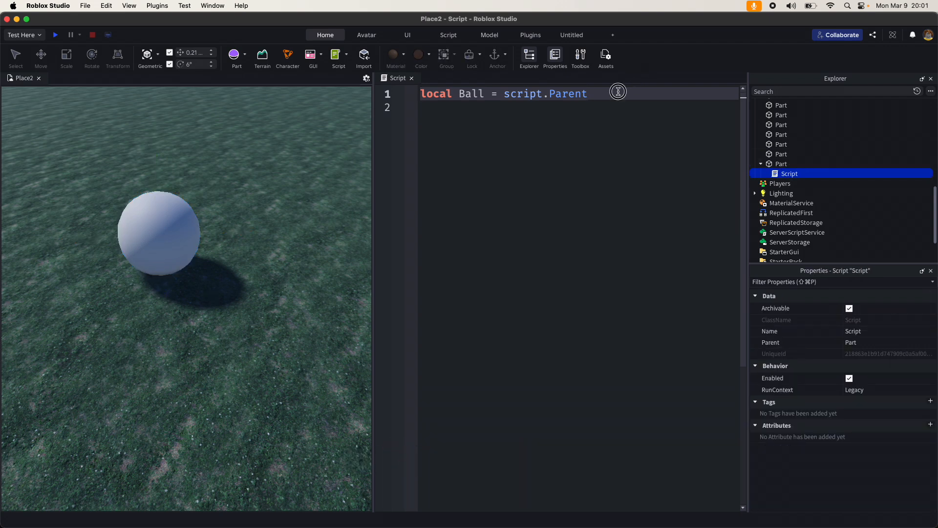
Add a Ball.Touched:Connect(function() handler below the variable, with wait(2) as the first line of its body
key(Return)
key(Return)
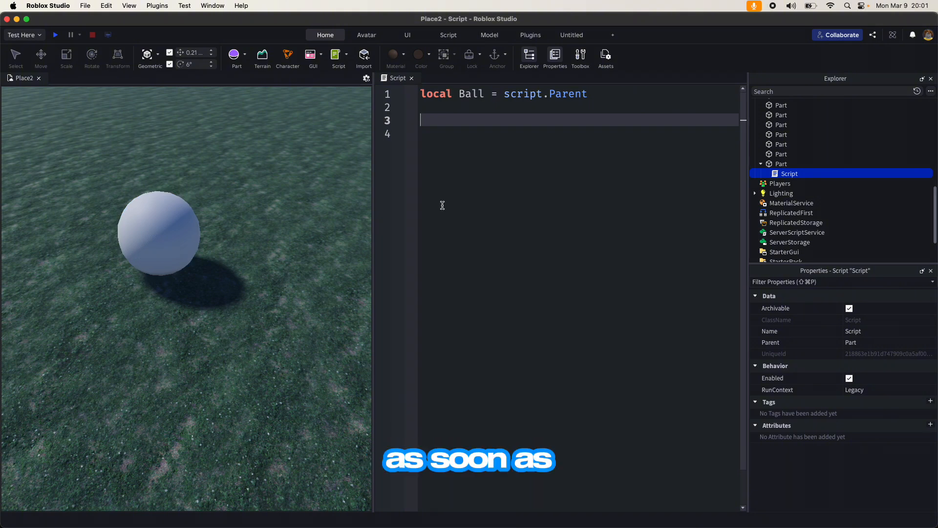
text(Ba)
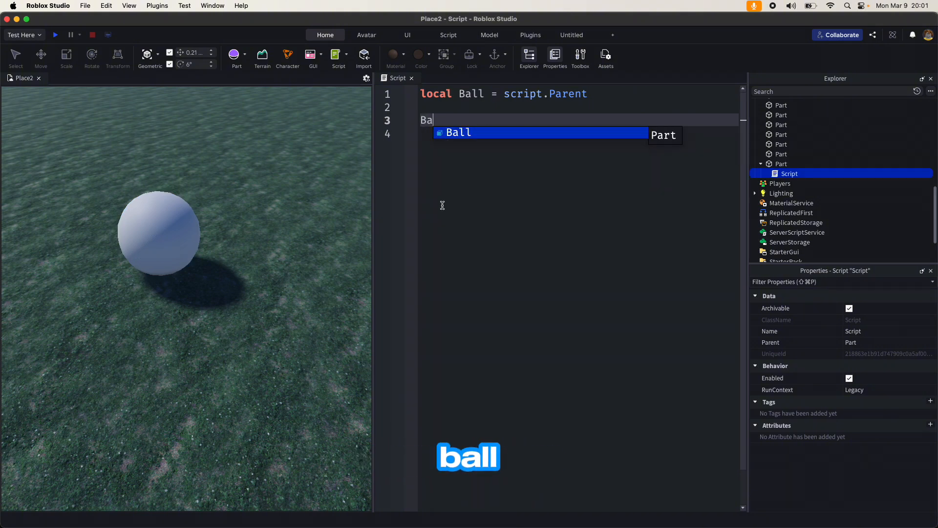
text(ll.Touched)
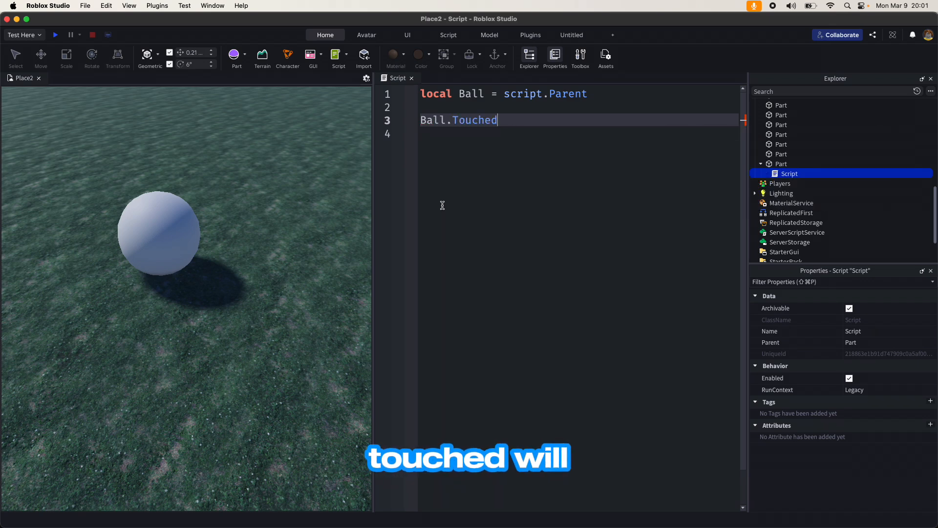
text(:)
key(Tab)
text((function()
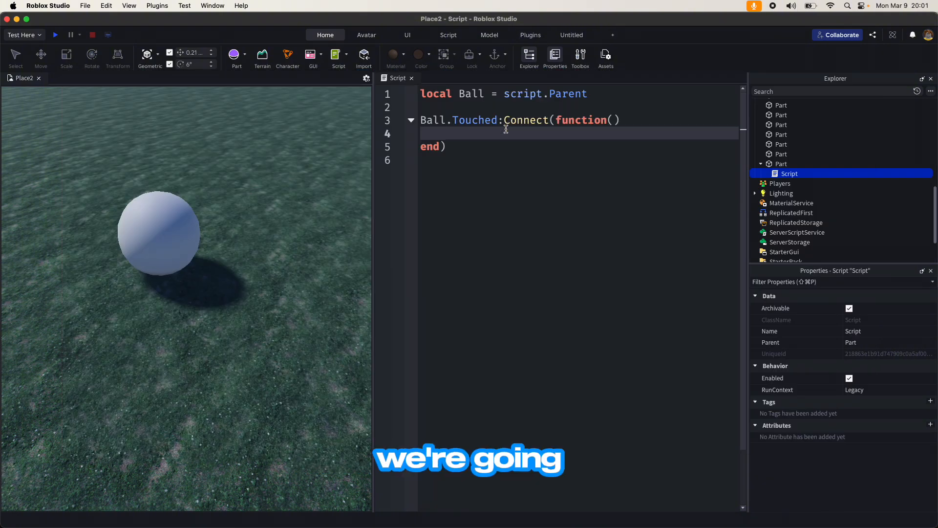
text(wait(2))
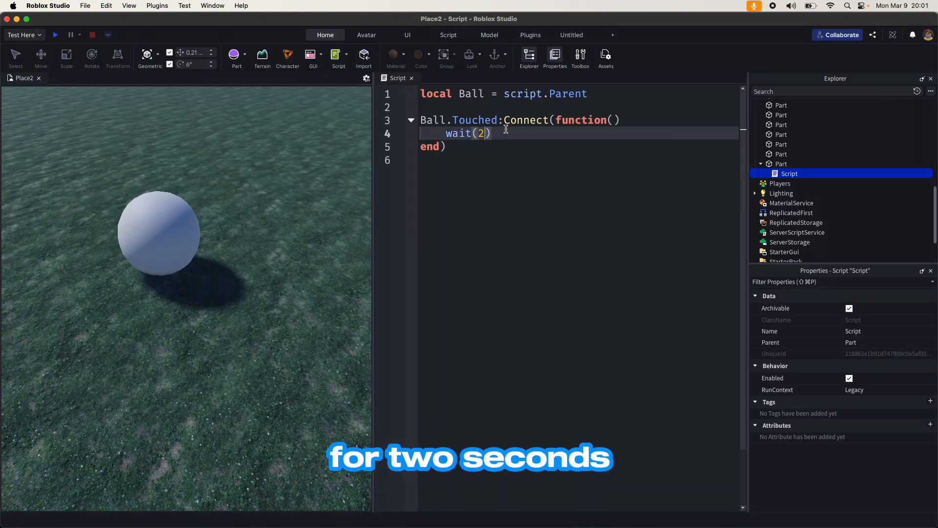
key(Return)
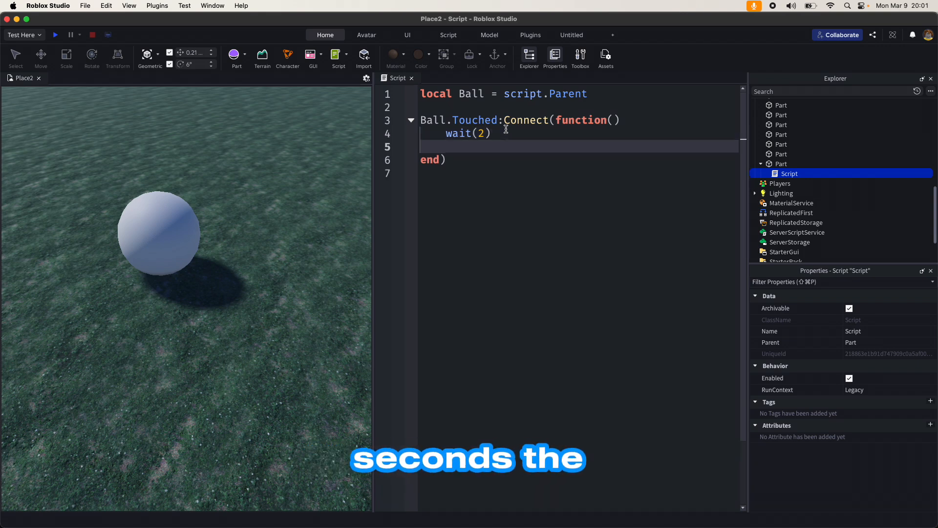
Add a line Ball.BrickColor = BrickColor.new() below wait(2) in the Touched handler
text(Ba)
text(ll.)
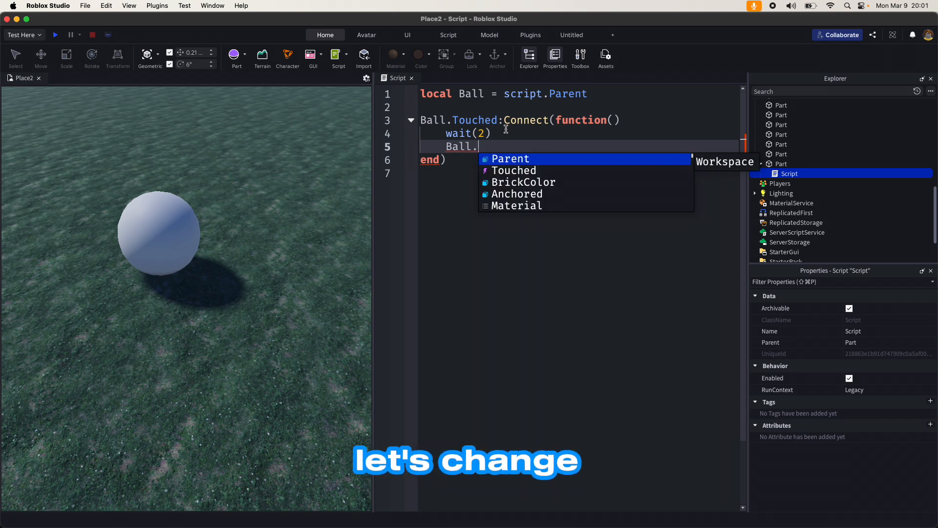
text(Br)
key(Tab)
text(= )
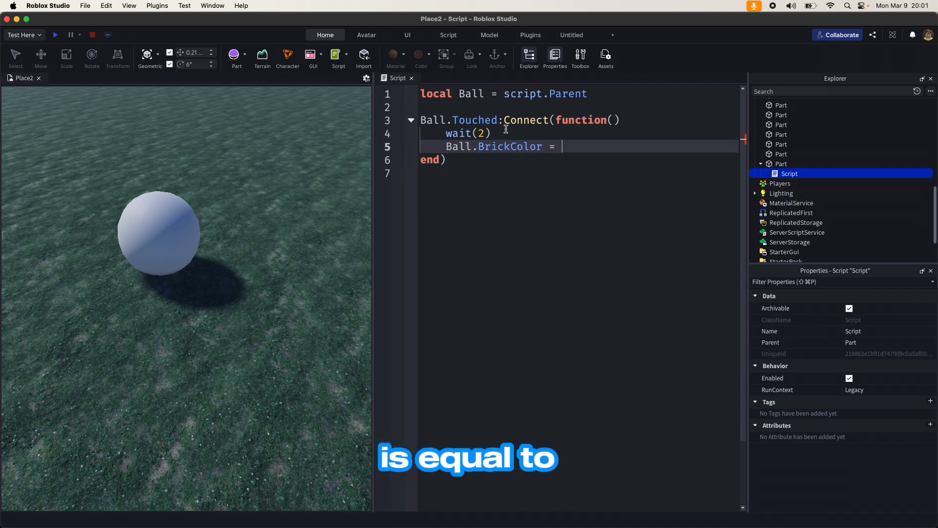
text(B)
key(Tab)
text(.)
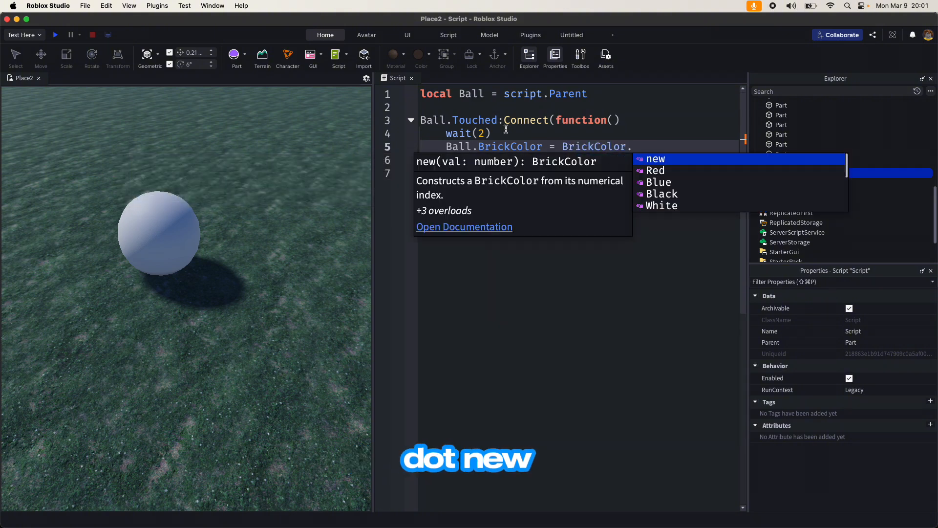
key(Tab)
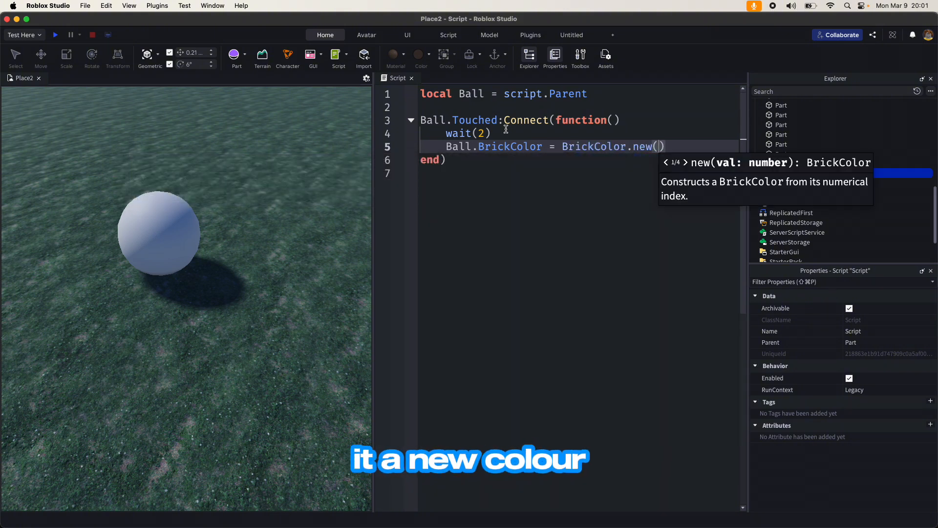
Fill in "Bright red" as the colour name inside the BrickColor.new() call
text(")
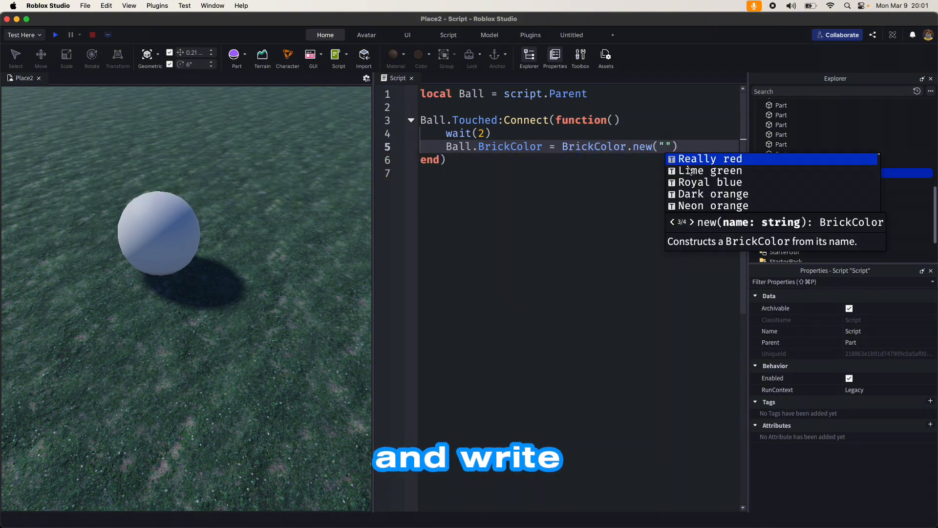
scroll(689, 171, down, 5)
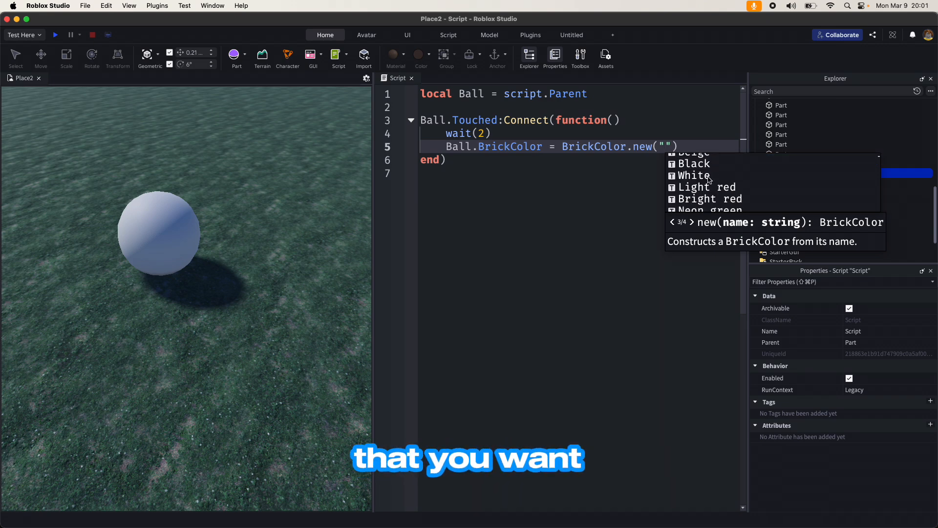
scroll(709, 179, down, 1)
scroll(709, 179, up, 1)
click(702, 192)
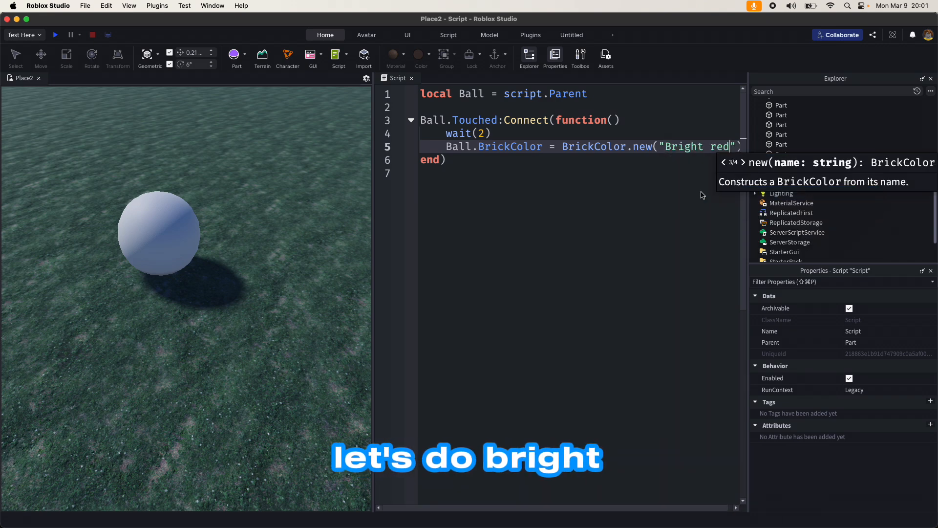
Insert a new line below the BrickColor assignment and begin it with Ball
click(422, 160)
key(Return)
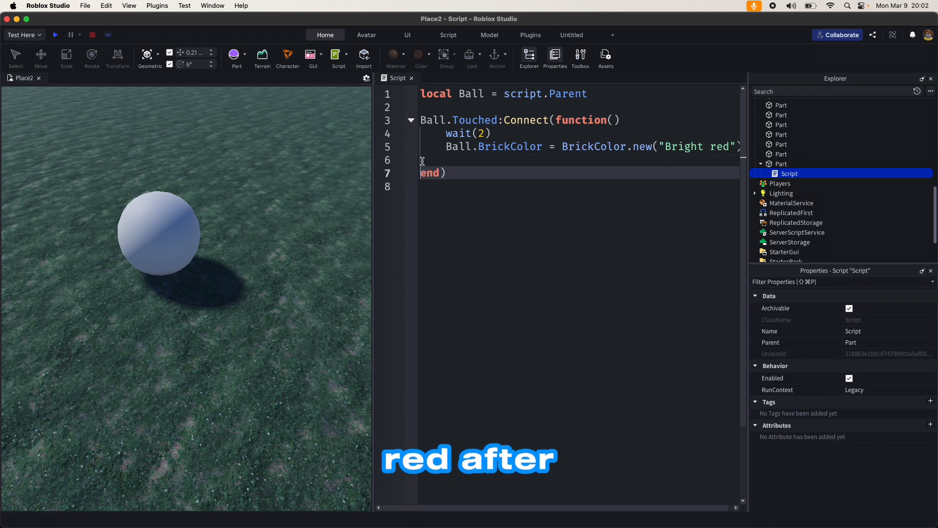
click(467, 161)
text(V)
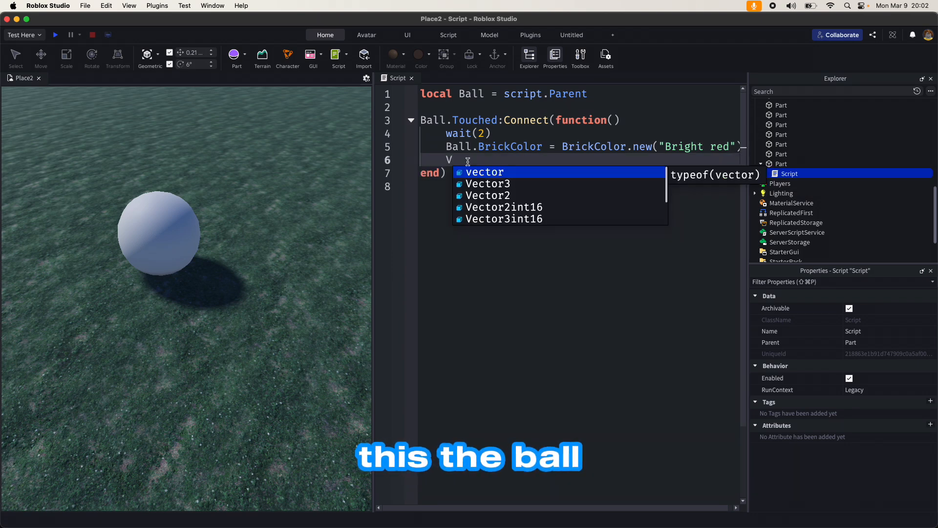
key(BackSpace)
text(Ball.)
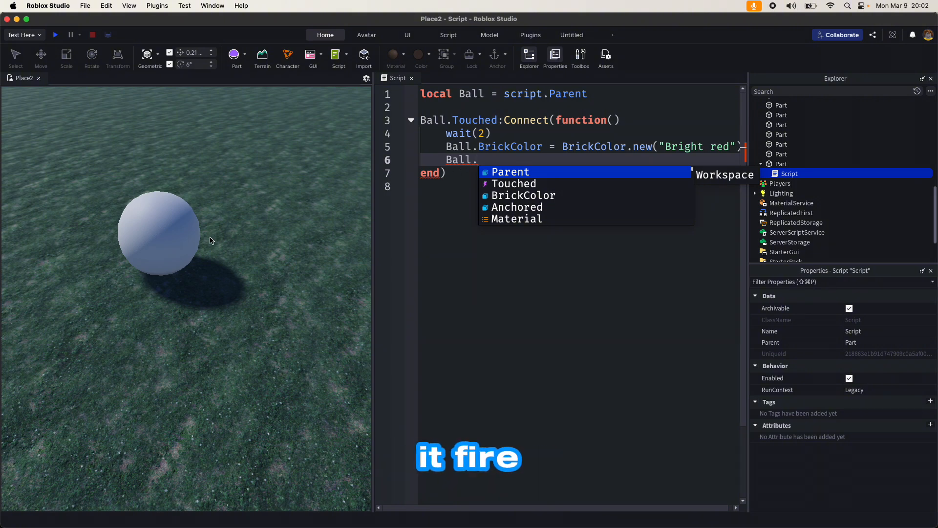
Add a Fire effect to the sphere in the 3D view
click(171, 219)
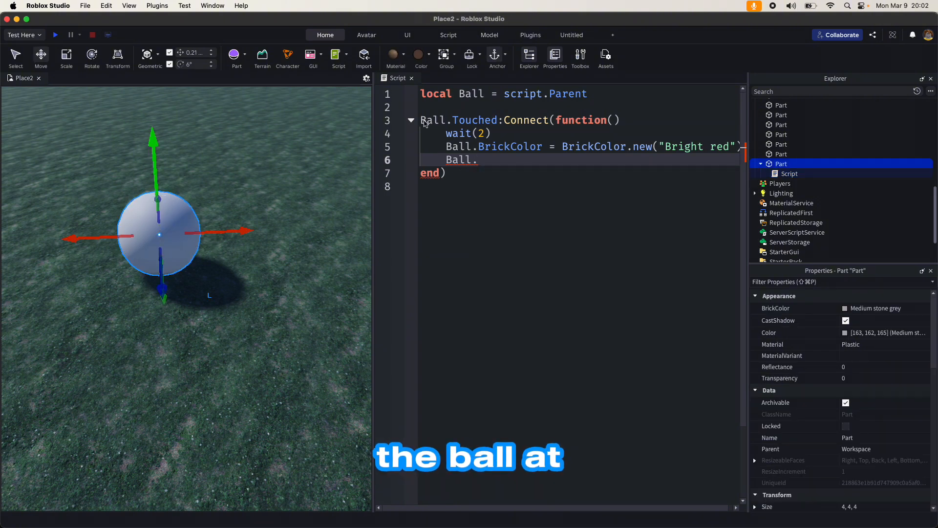
click(497, 36)
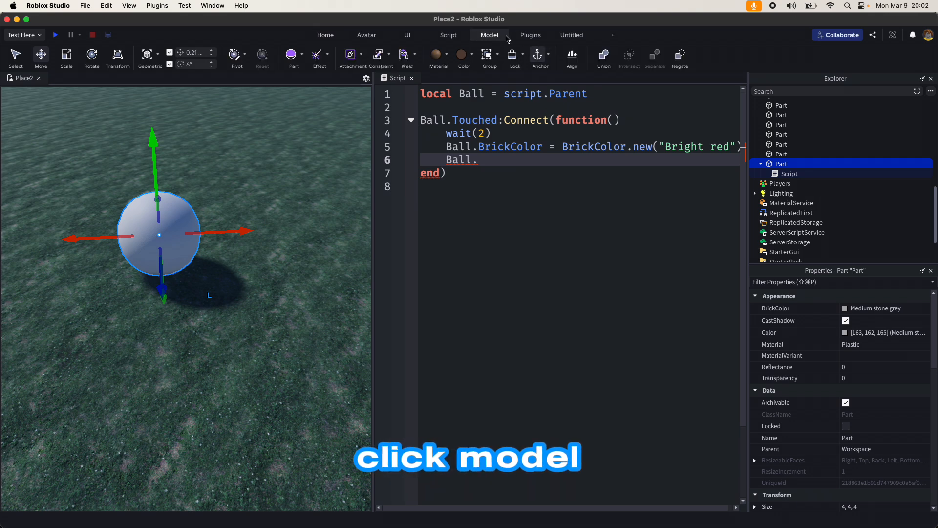
click(327, 59)
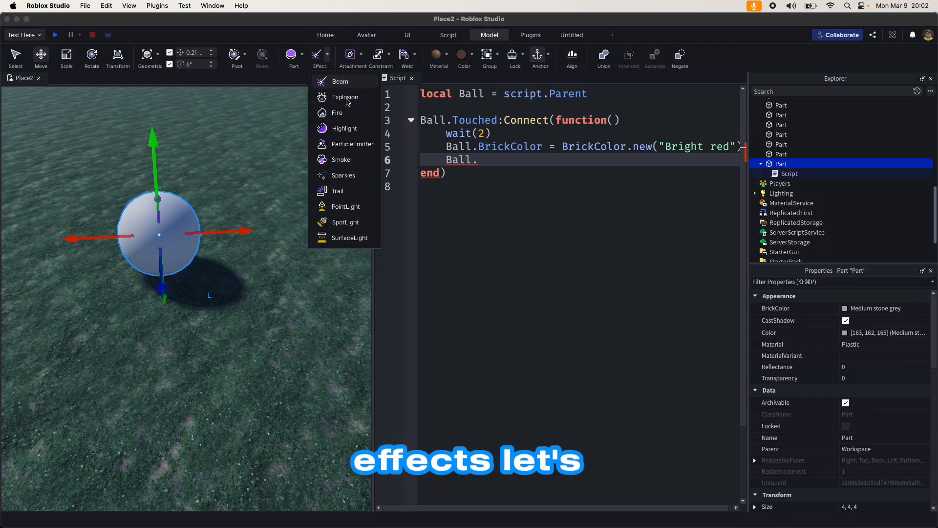
click(329, 117)
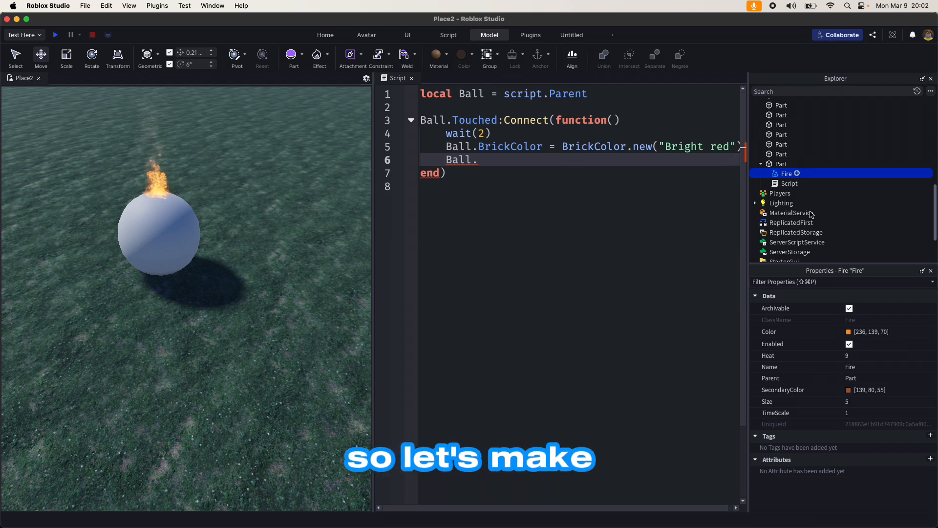
Enter 100 for the fire's Heat and set its Size to 30
click(863, 356)
text(100)
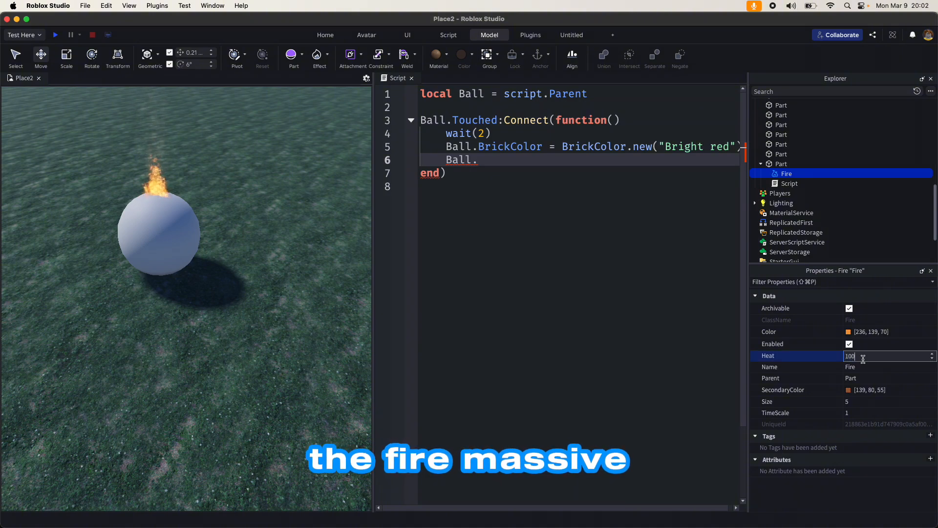
click(870, 404)
text(30)
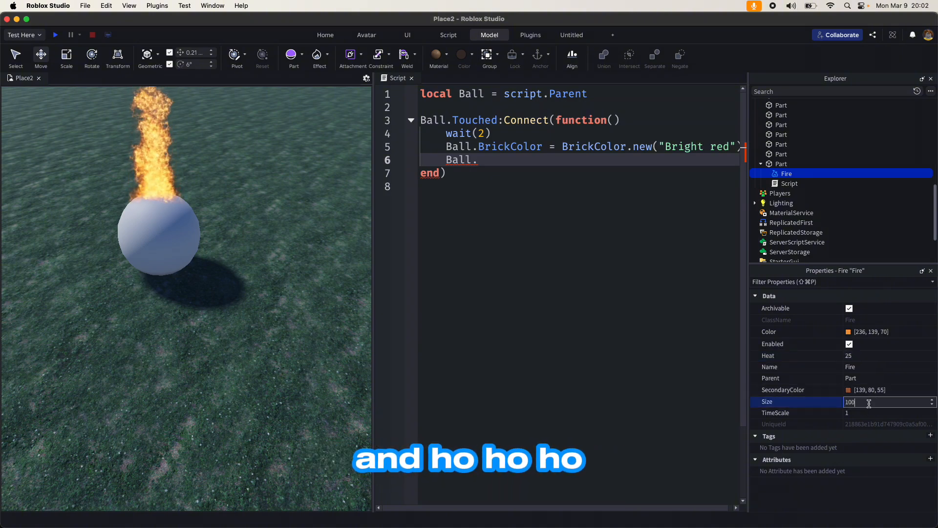
key(Return)
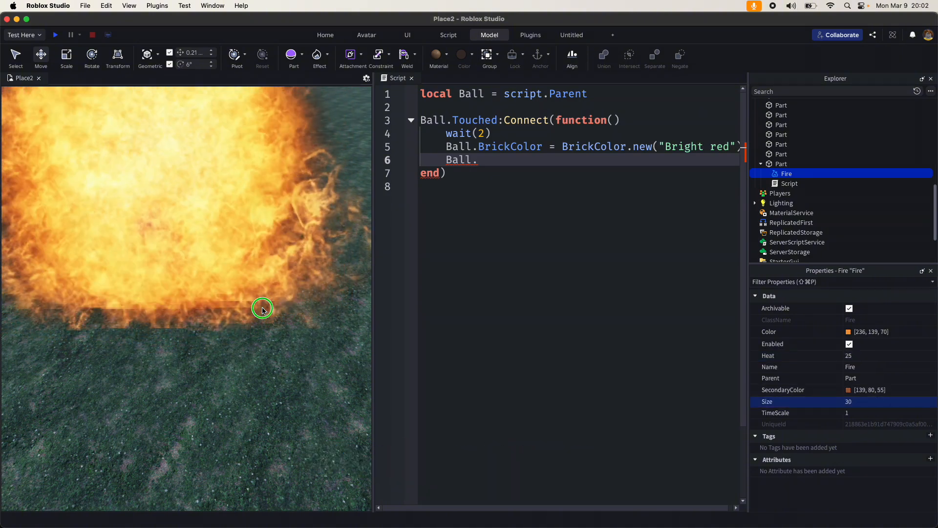
right_drag(262, 308, 263, 308)
scroll(263, 307, down, 5)
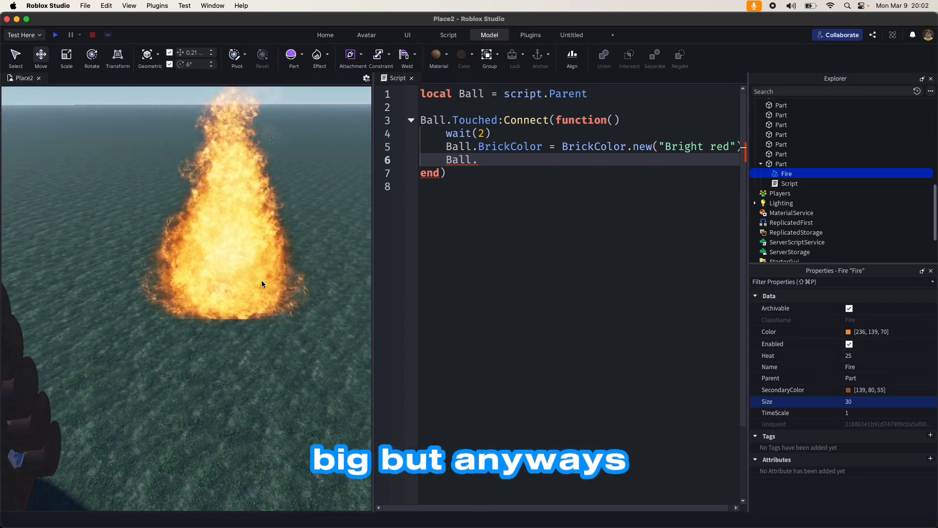
scroll(244, 282, up, 2)
Change the fire's primary Color to a reddish orange (241, 95, 56) and turn off its Enabled property
click(848, 331)
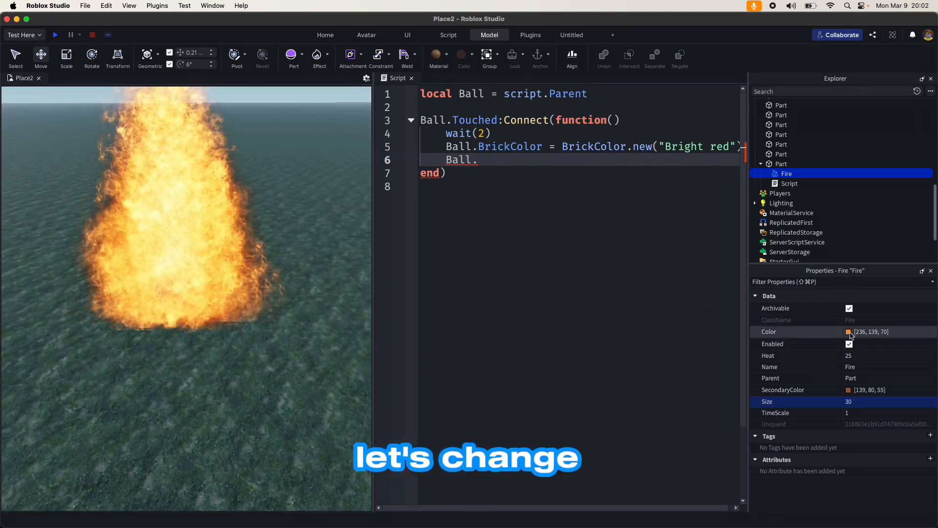
mouse_move(557, 289)
mouse_down()
mouse_move(570, 293)
mouse_move(530, 299)
mouse_move(512, 282)
mouse_move(475, 292)
mouse_move(474, 303)
mouse_move(572, 294)
mouse_move(562, 294)
mouse_up()
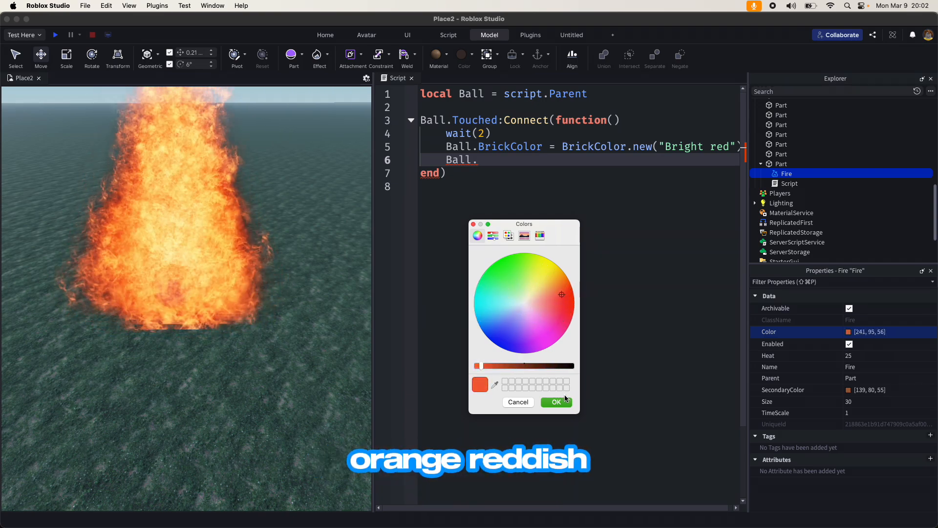
click(560, 402)
click(532, 165)
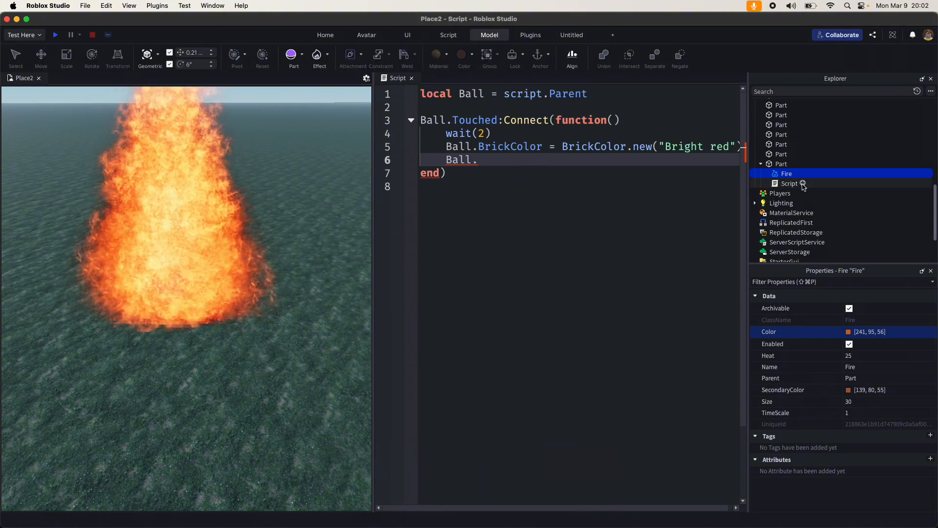
click(850, 344)
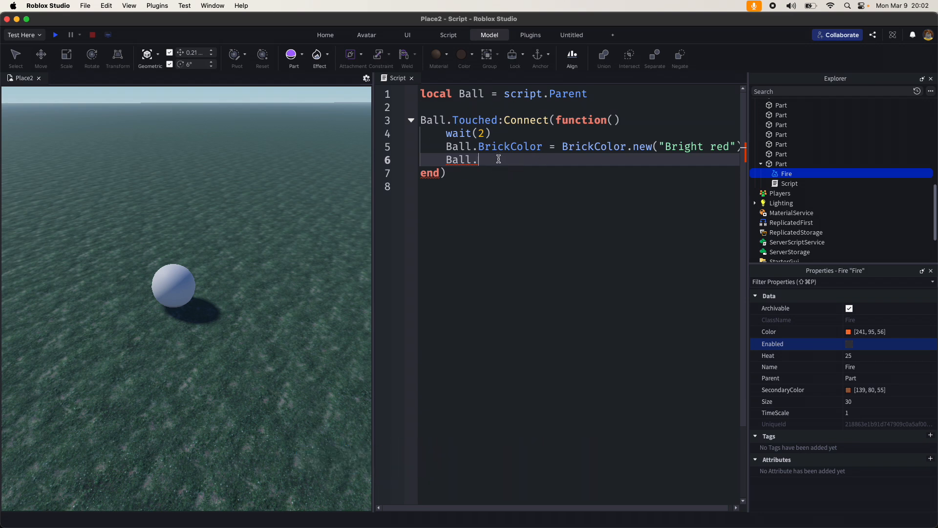
Complete the unfinished Ball. line in the script as Ball.Fire.Enabled = true
click(780, 164)
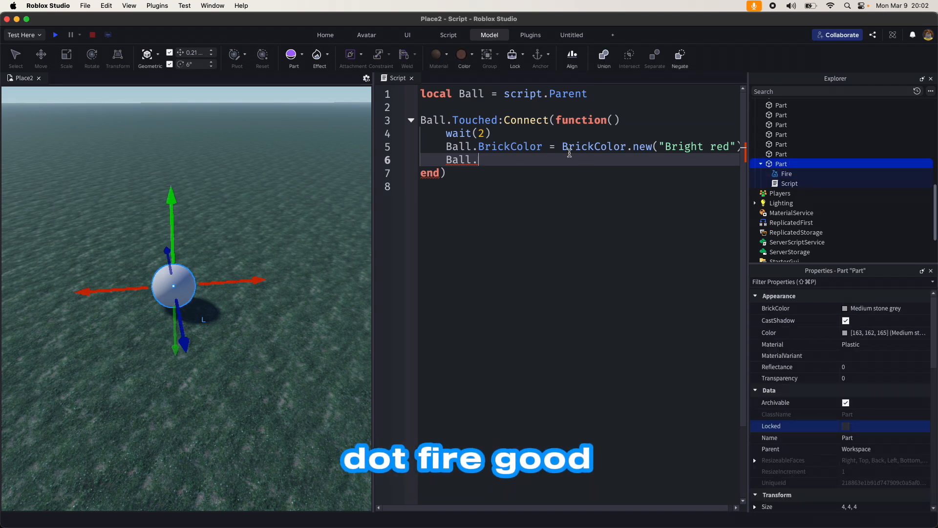
text(Fire)
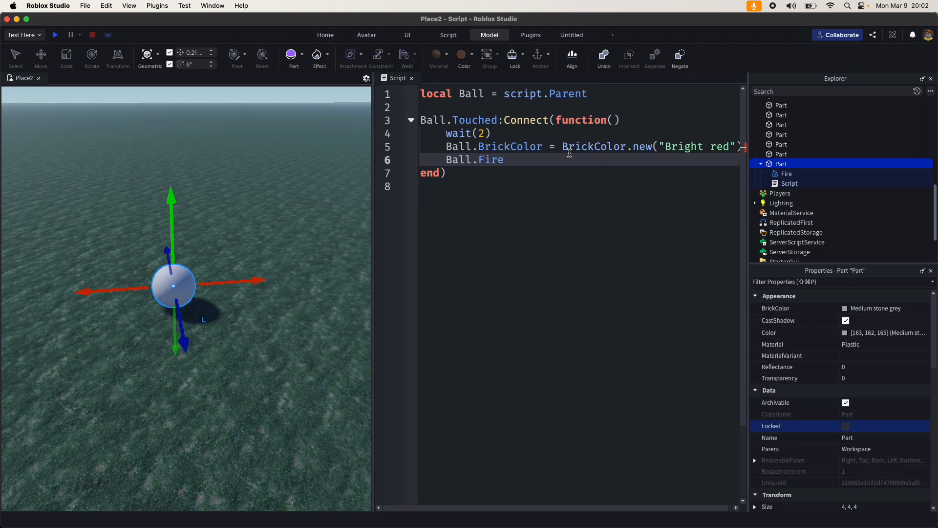
text(.)
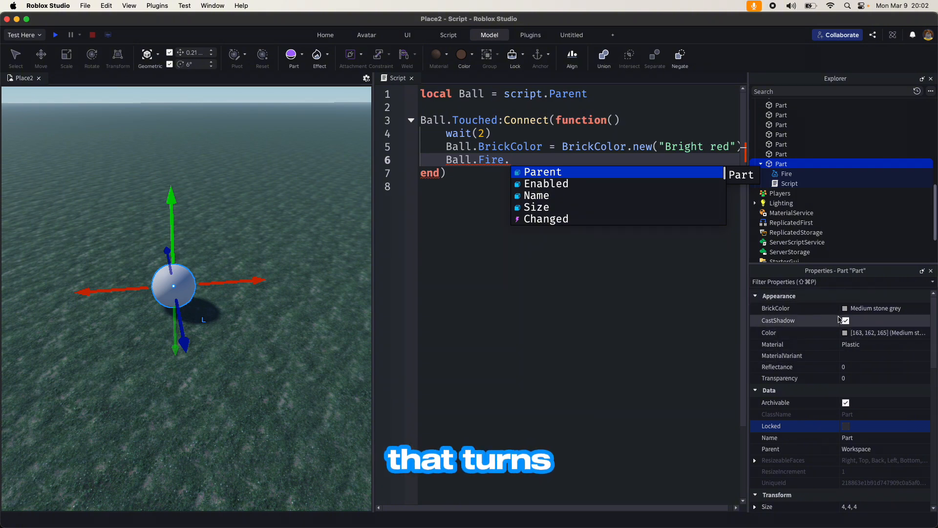
click(535, 183)
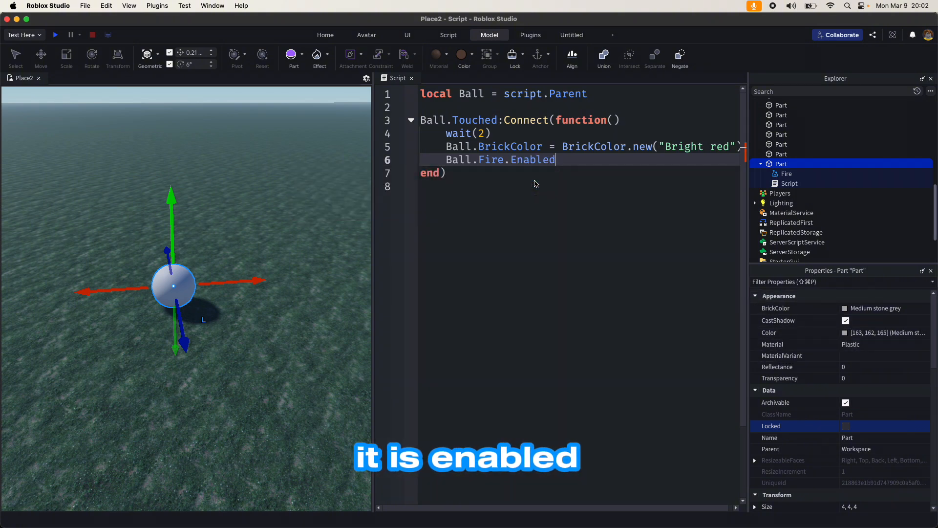
text(= true)
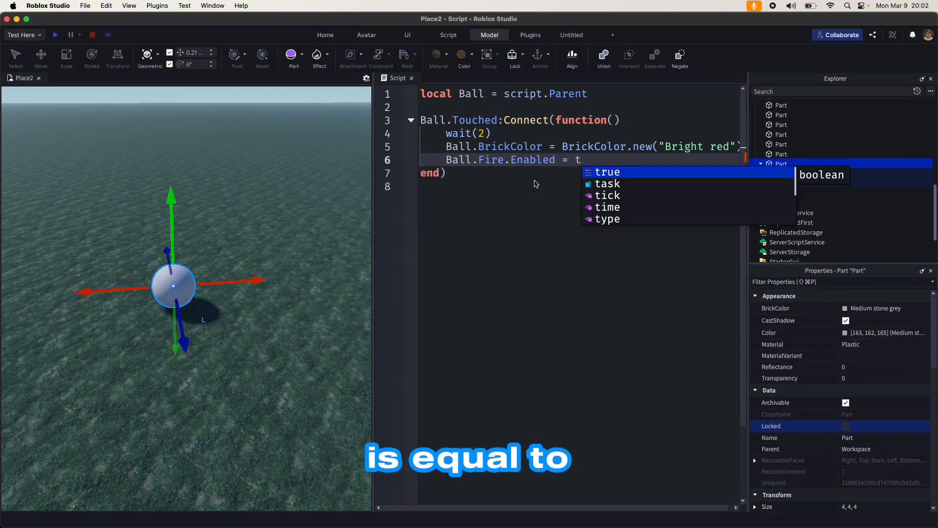
Insert a wait(1) line directly above and another directly below the Ball.Fire.Enabled line
mouse_move(554, 158)
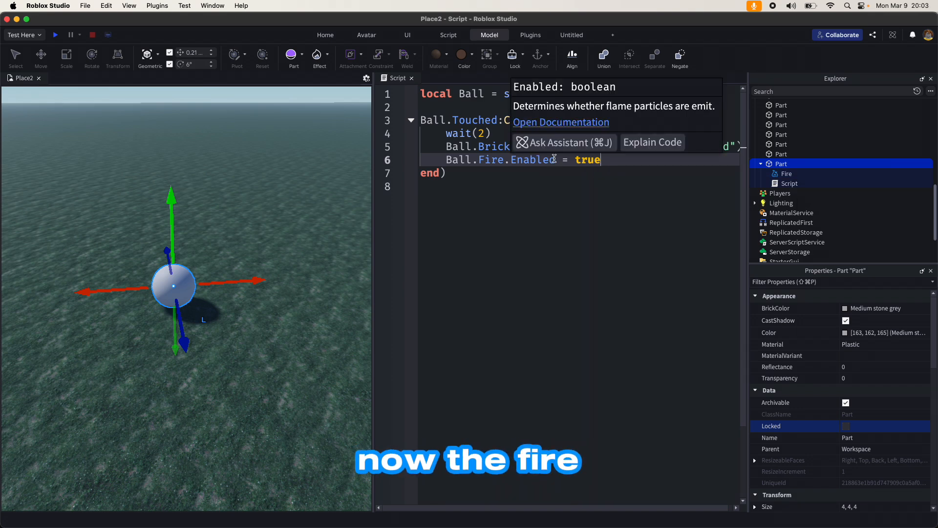
click(449, 162)
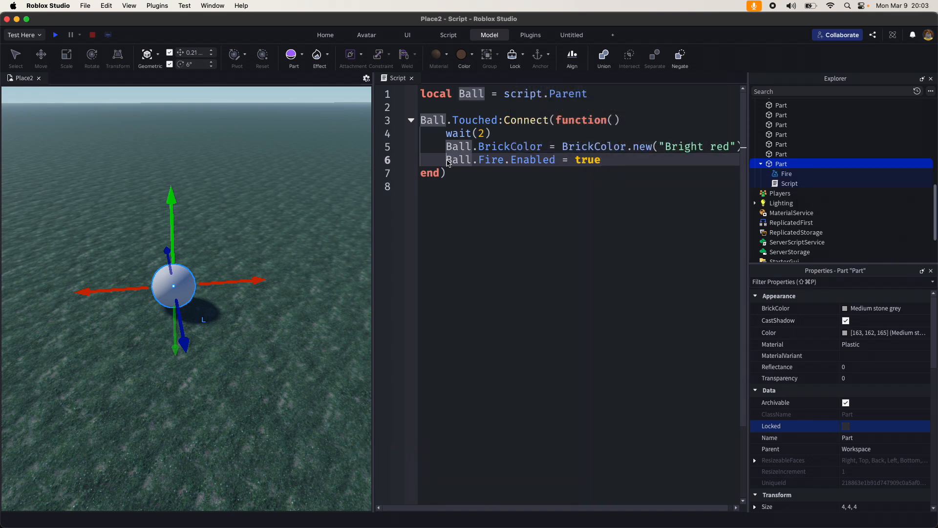
key(Return)
key(Up)
text(wait(1)
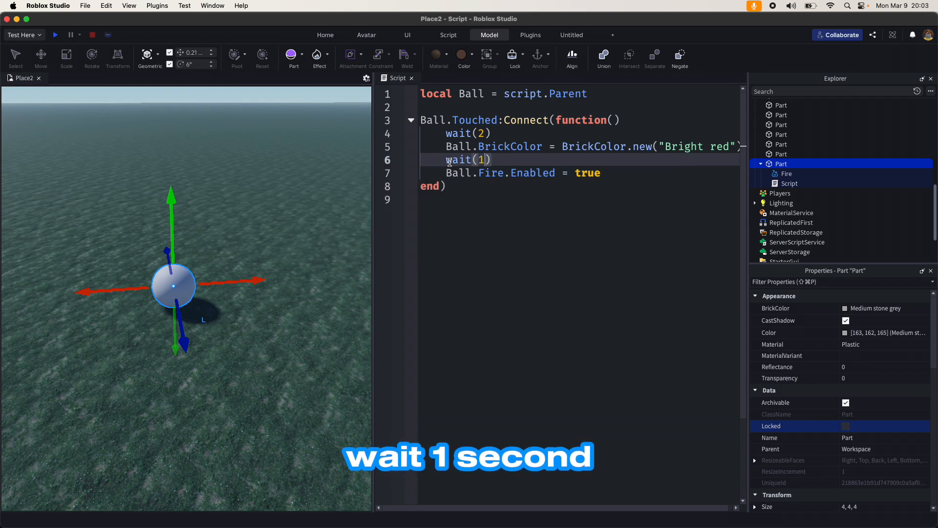
click(631, 170)
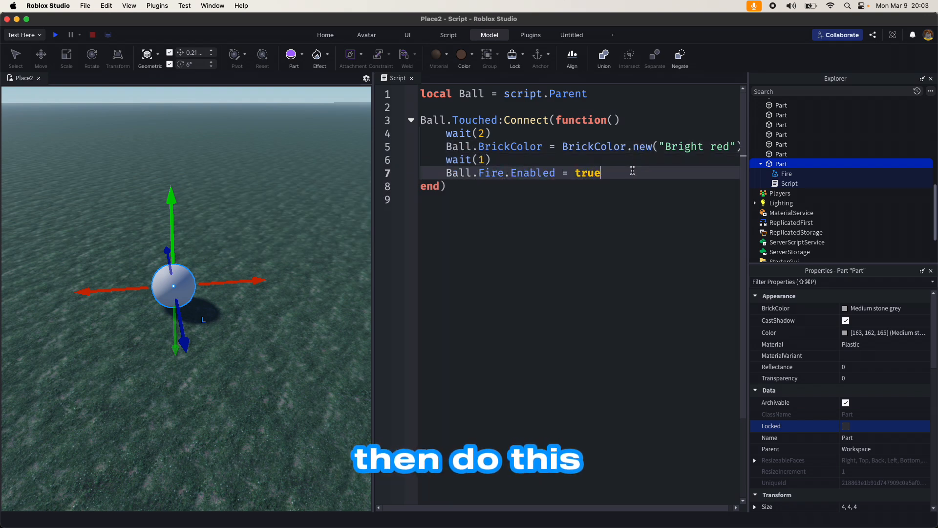
key(Return)
text(wait(1)
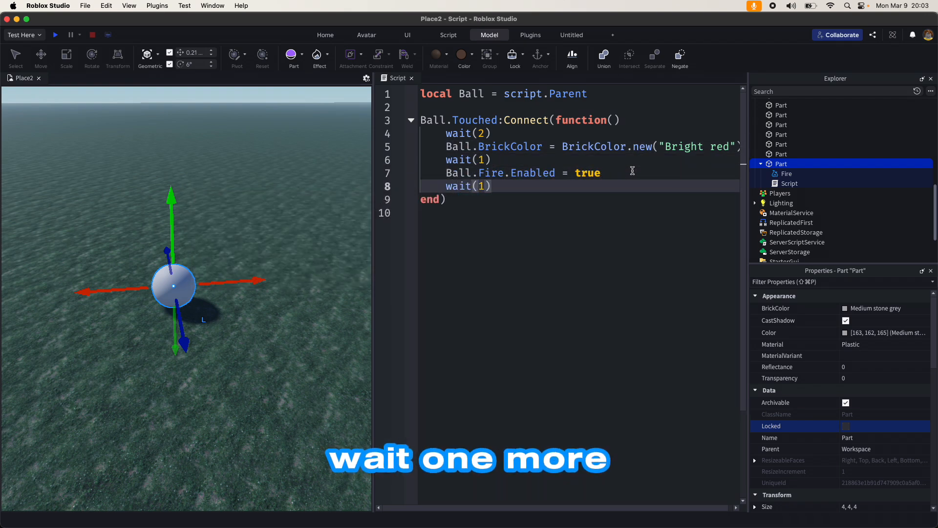
Add Ball.Anchored = false as the last line of the Touched handler, after the final wait(1)
key(Return)
text(Ball,.)
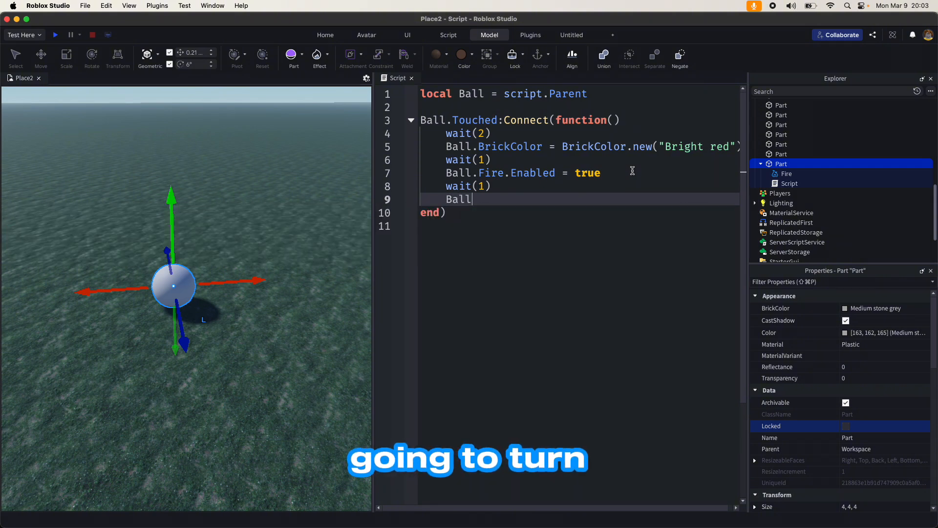
key(BackSpace)
key(BackSpace)
text(.Anchored)
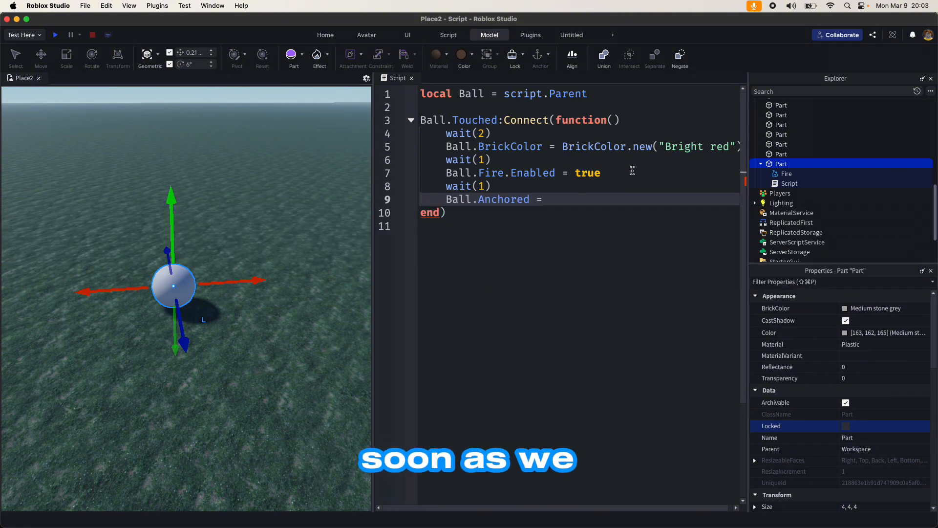
text( =false)
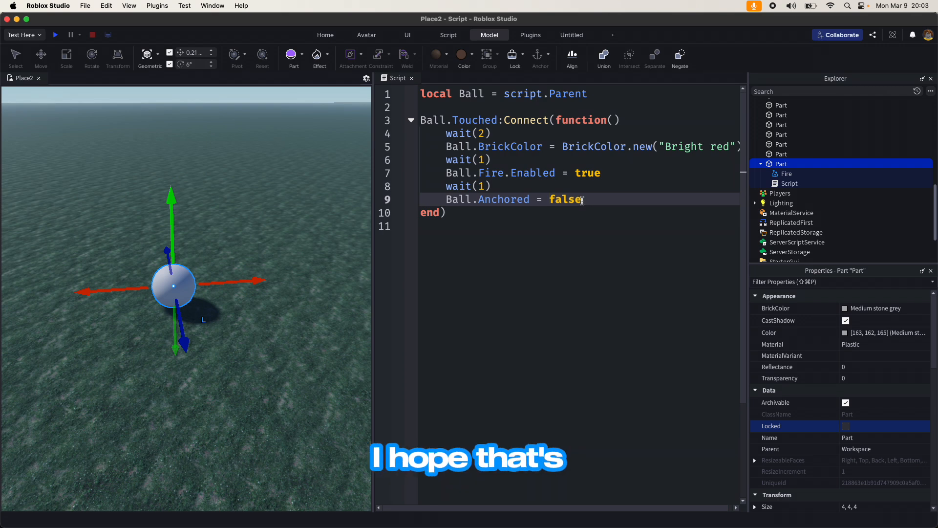
Start a playtest of the place and close both Tool Grip editor panels
click(521, 226)
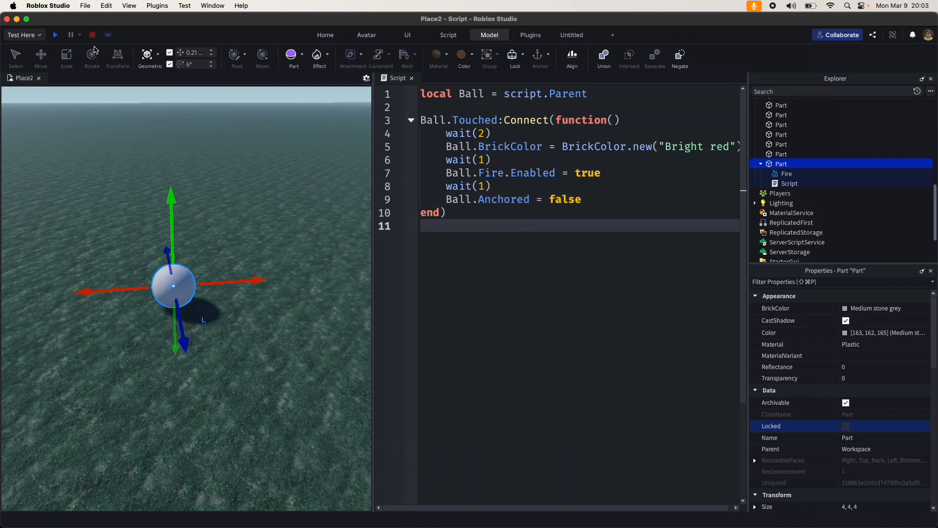
click(55, 36)
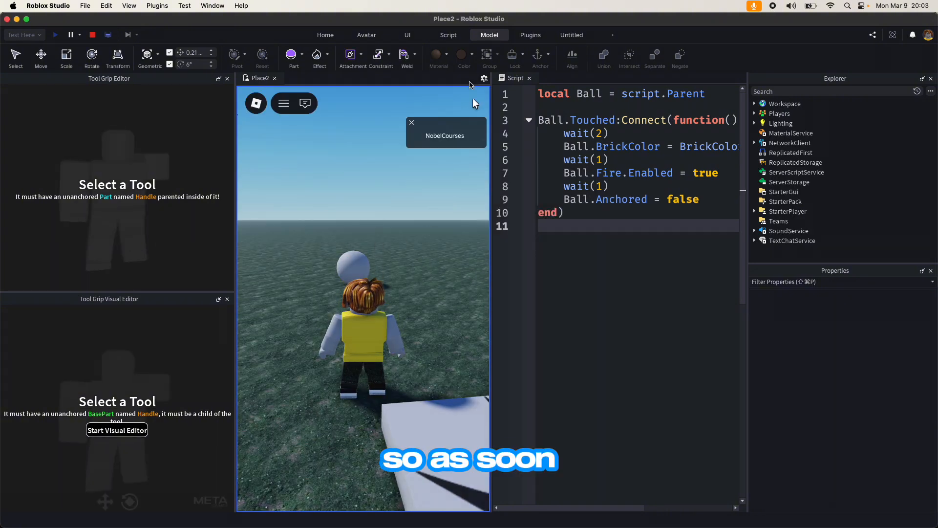
click(228, 78)
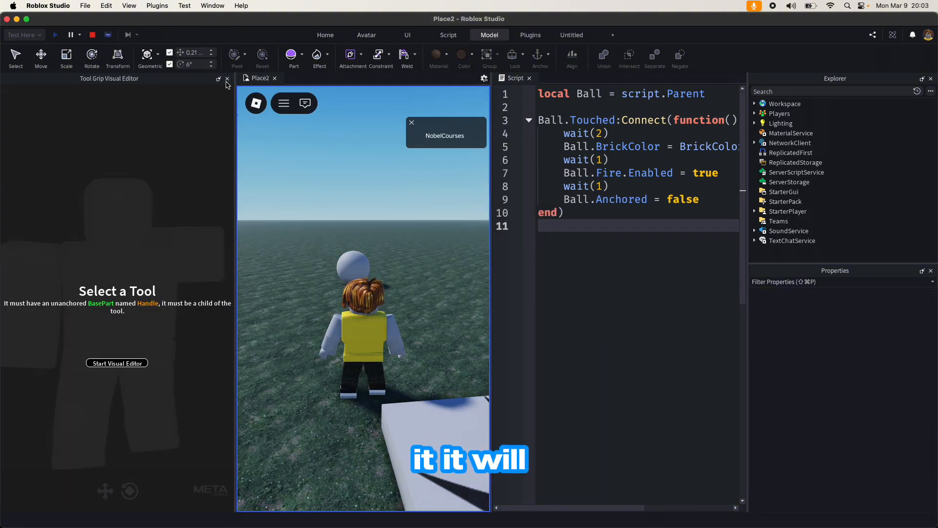
click(227, 79)
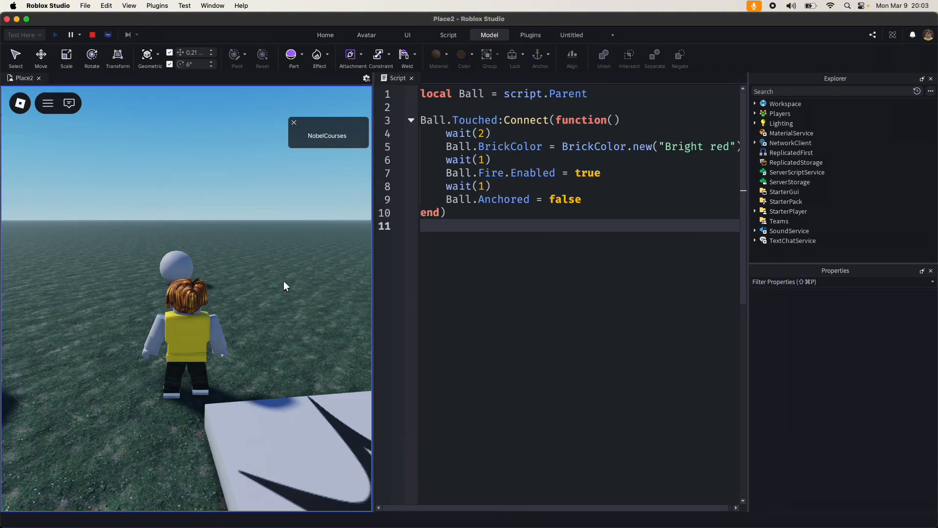
Walk the character into the sphere to trigger its Touched script, and stay beside it while the scripted changes run
key(w)
key(space)
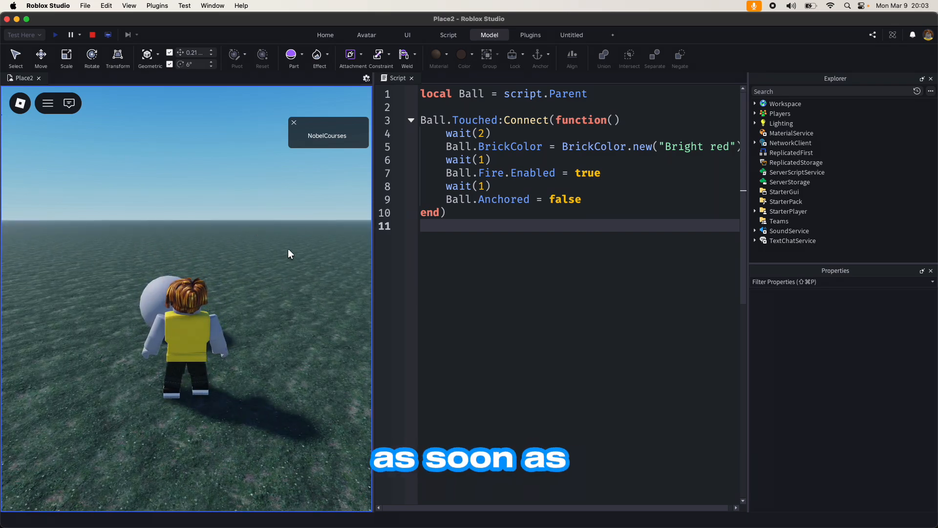
key(s)
key(d)
key(w)
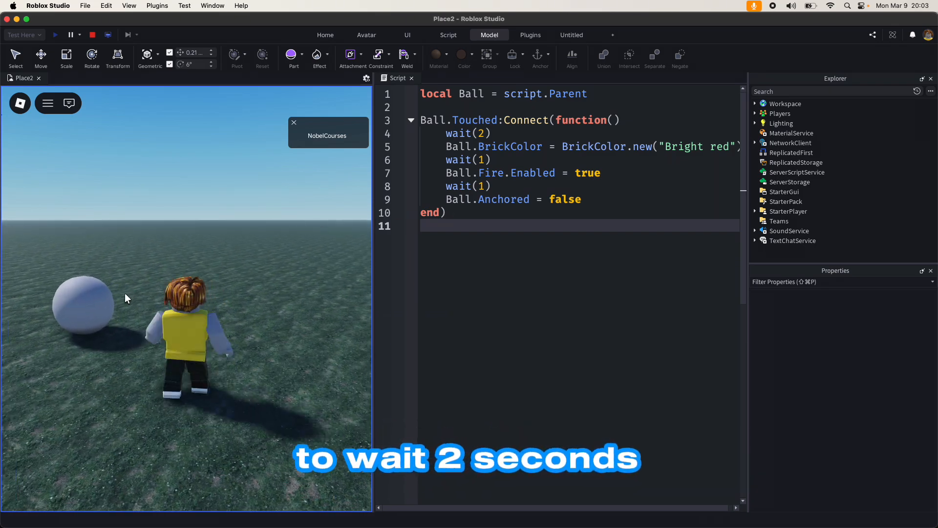
key(a)
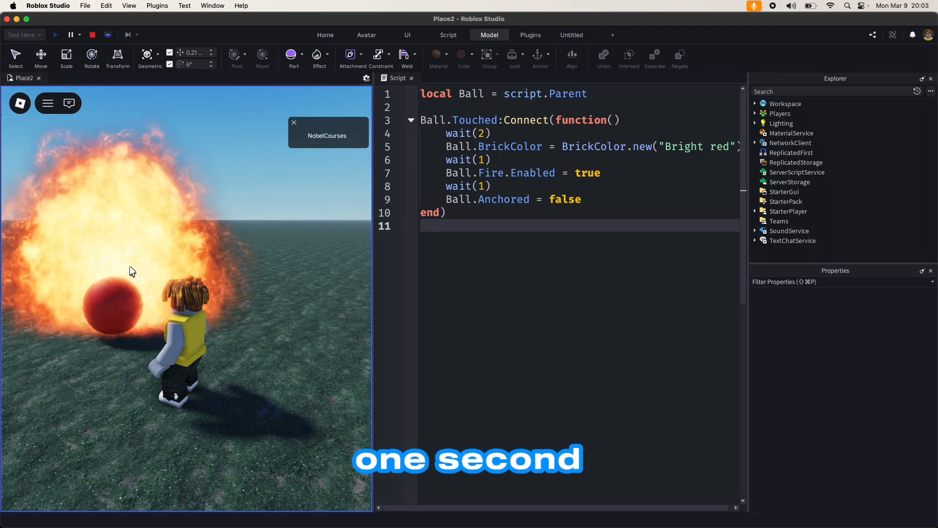
Push the burning, unanchored sphere across the grass to the log cabin with the character, and step back from it
click(205, 307)
key(w)
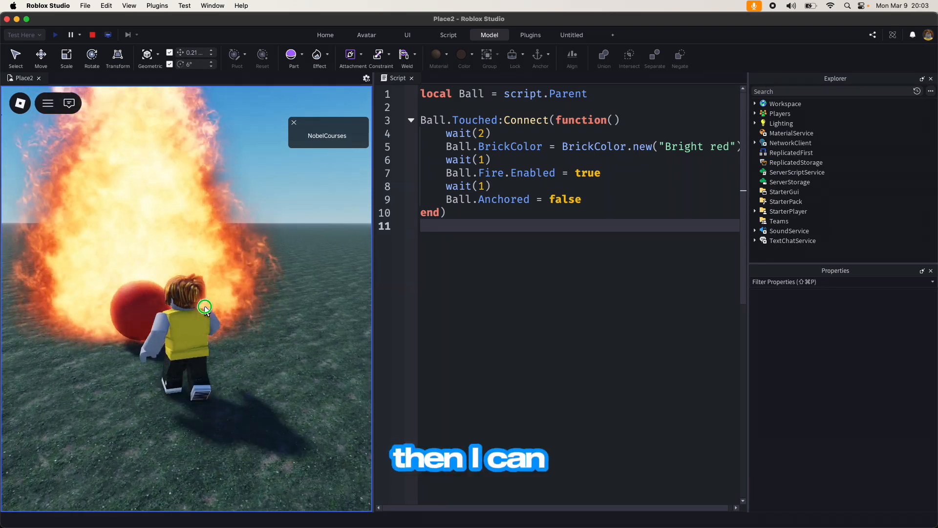
key(w)
key(s)
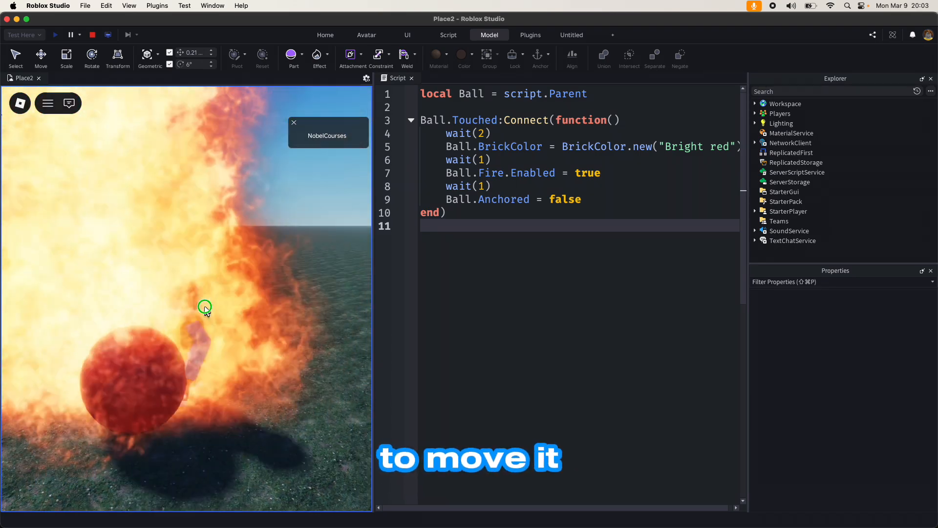
key(w)
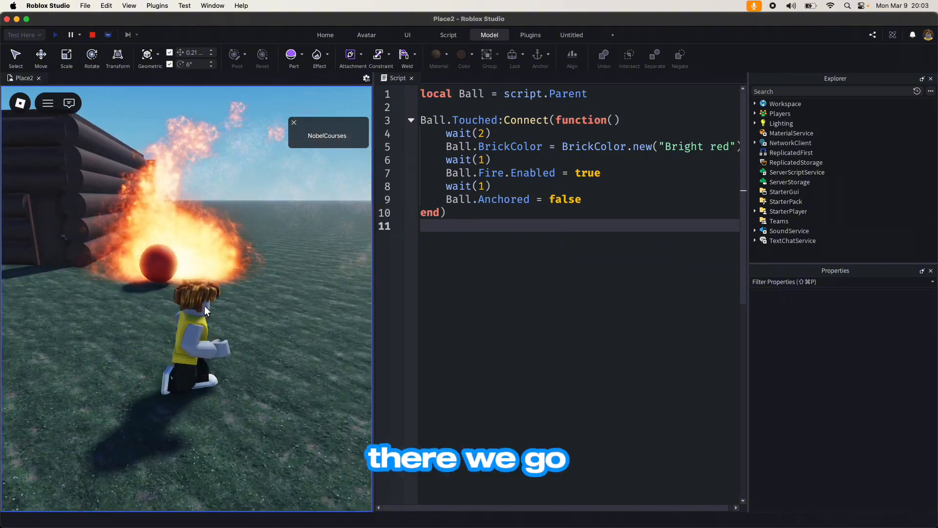
key(w)
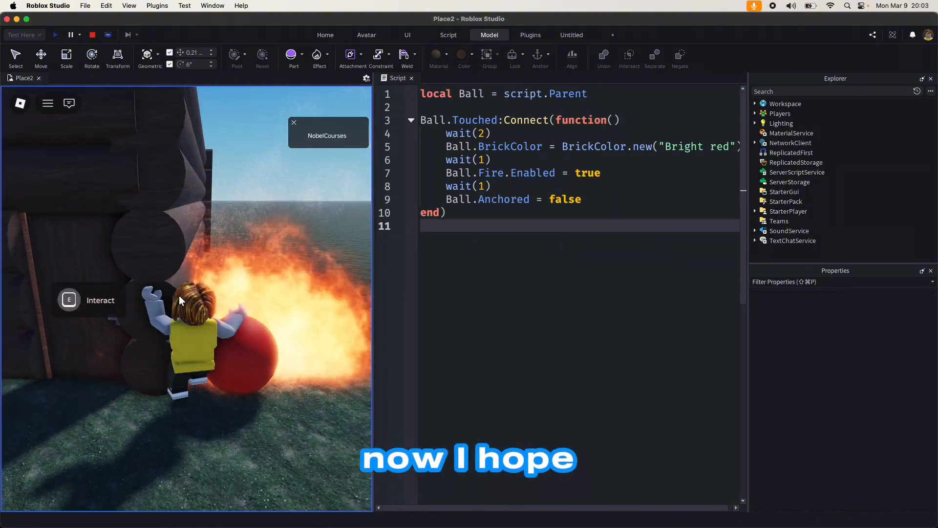
key(s)
key(s)
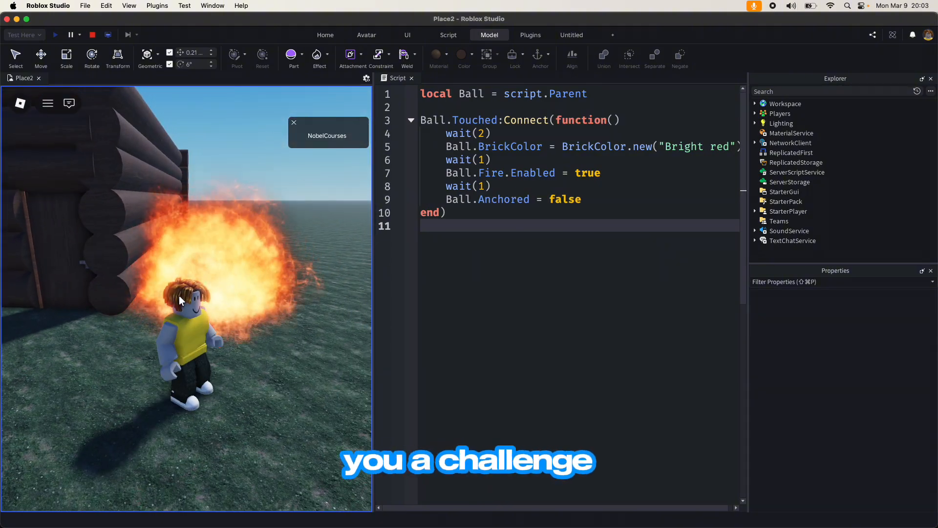